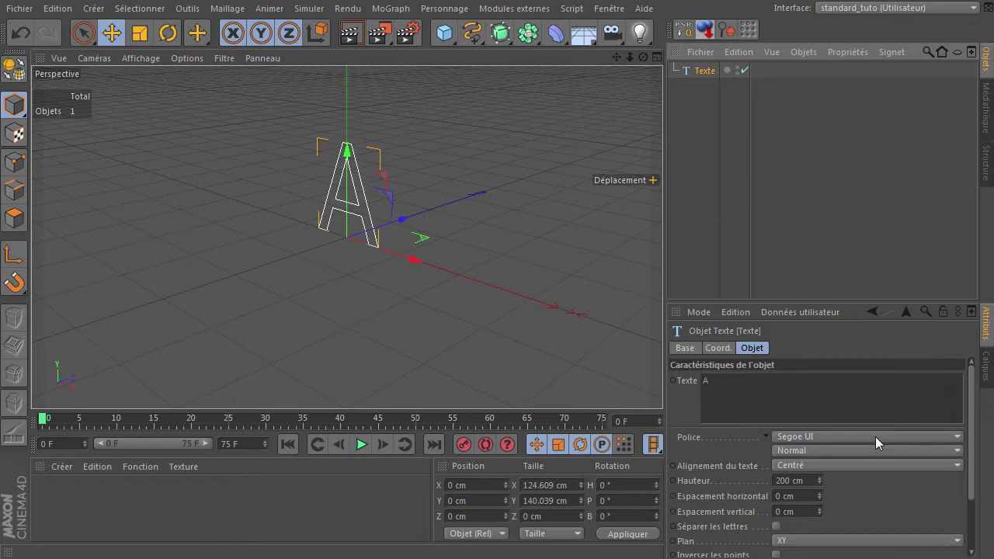
Step: Set the letter A text's font to Opificio Bold
scroll(849, 163, "up", 3)
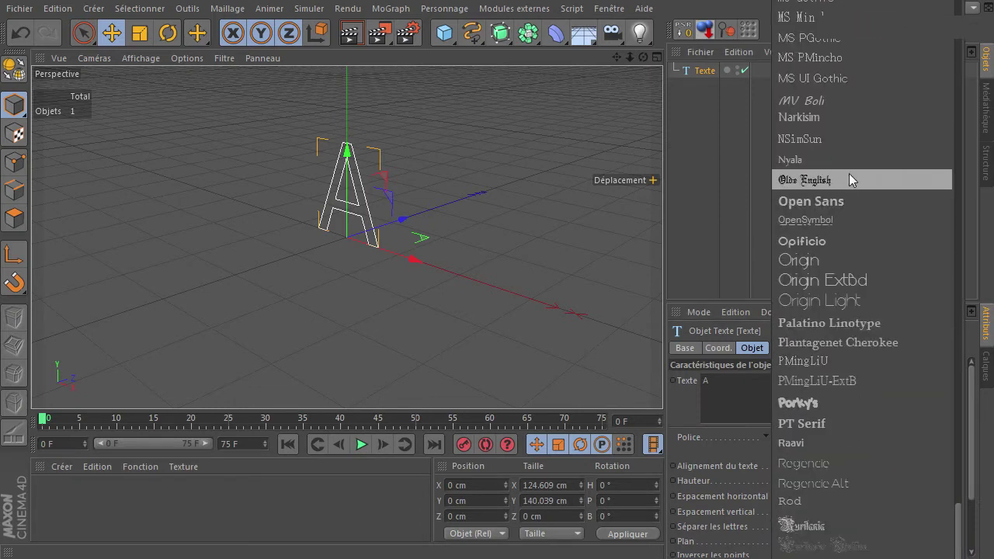
left_click(812, 241)
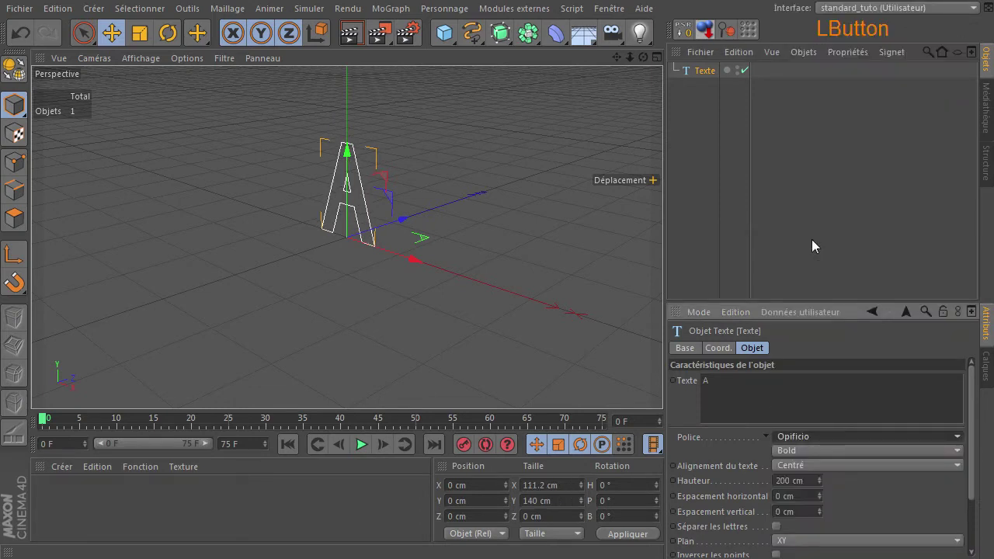
left_click_drag(630, 56, 663, 381)
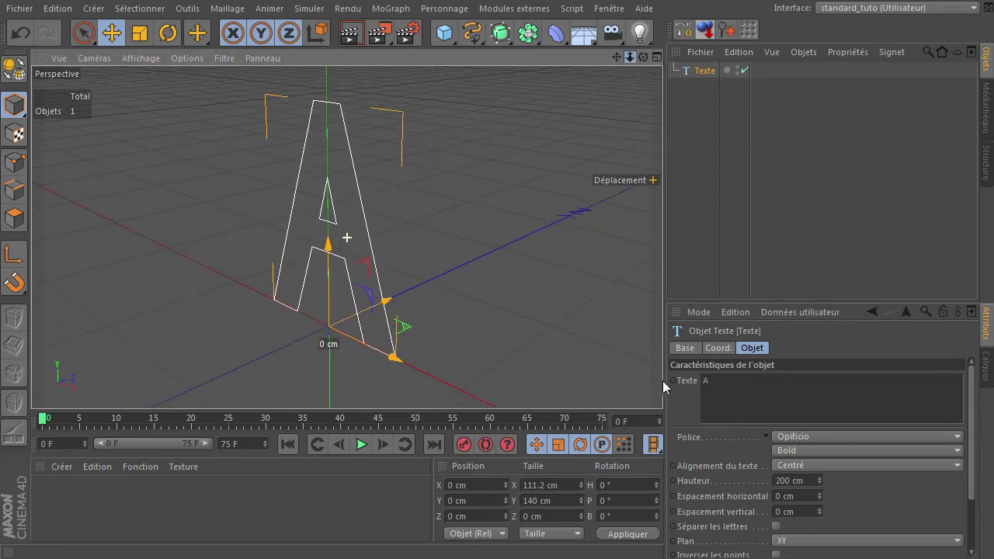
left_click_drag(643, 58, 663, 380)
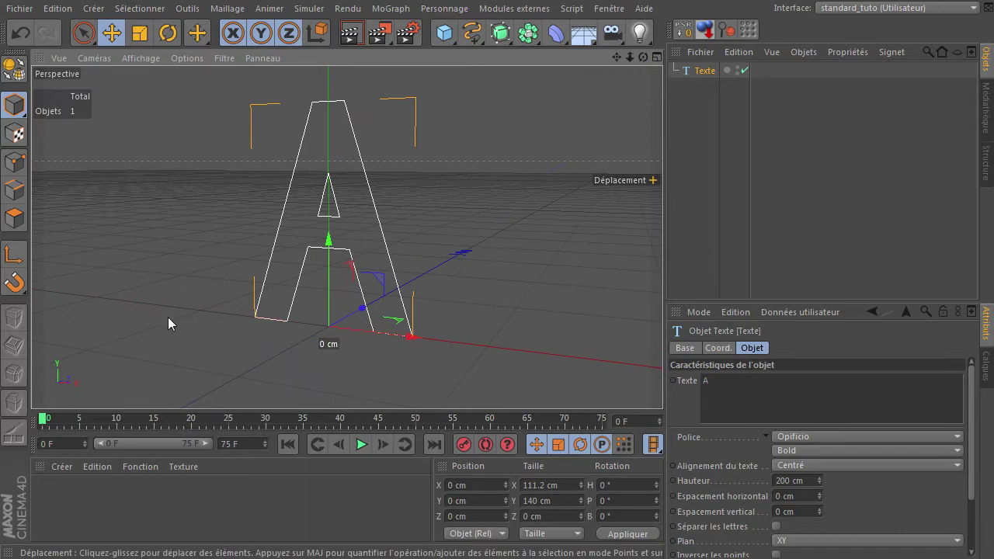
left_click(748, 93)
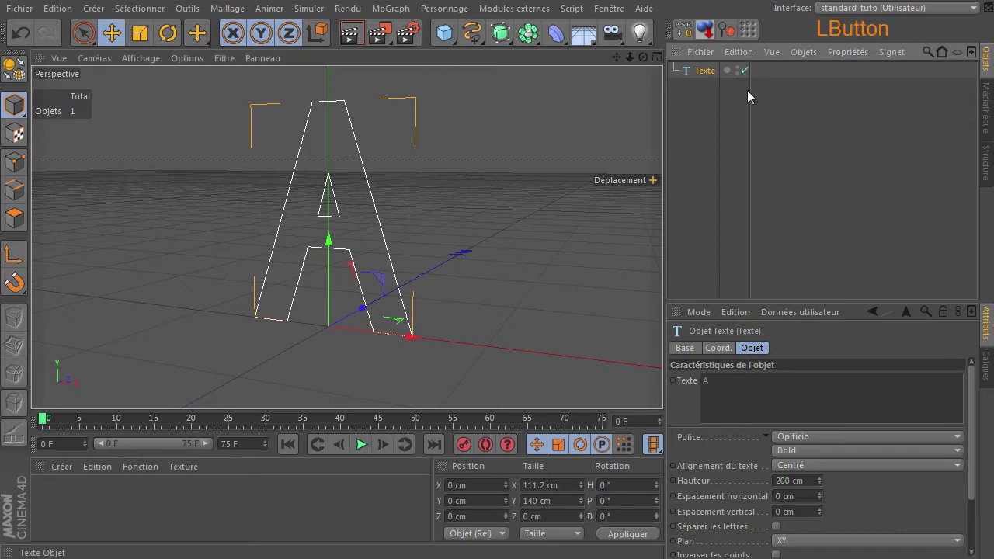
Step: Duplicate the text spline and scale the copy down uniformly to about 90.4 × 113.8 cm
left_click_drag(707, 72, 706, 136, "ctrl")
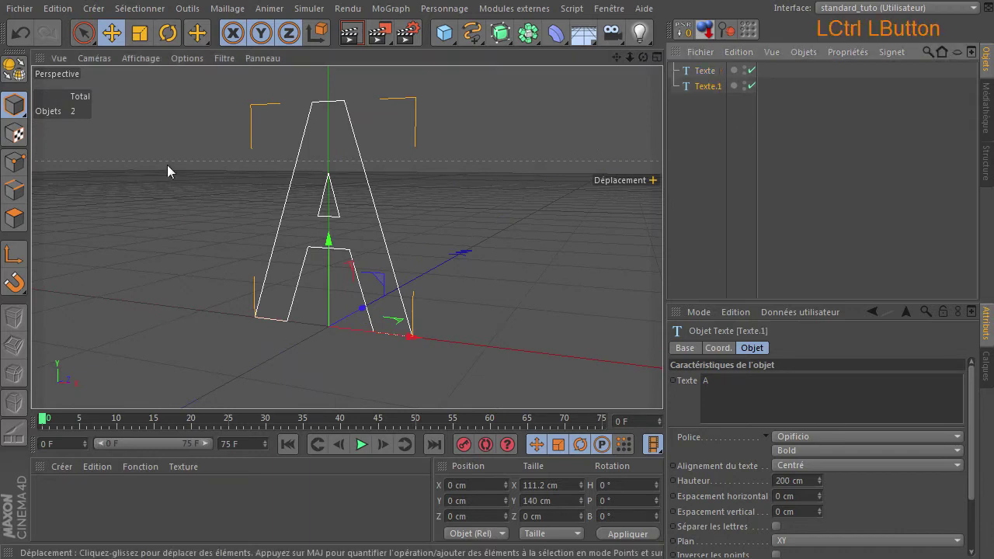
left_click(147, 33)
left_click_drag(486, 240, 388, 289)
left_click(112, 34)
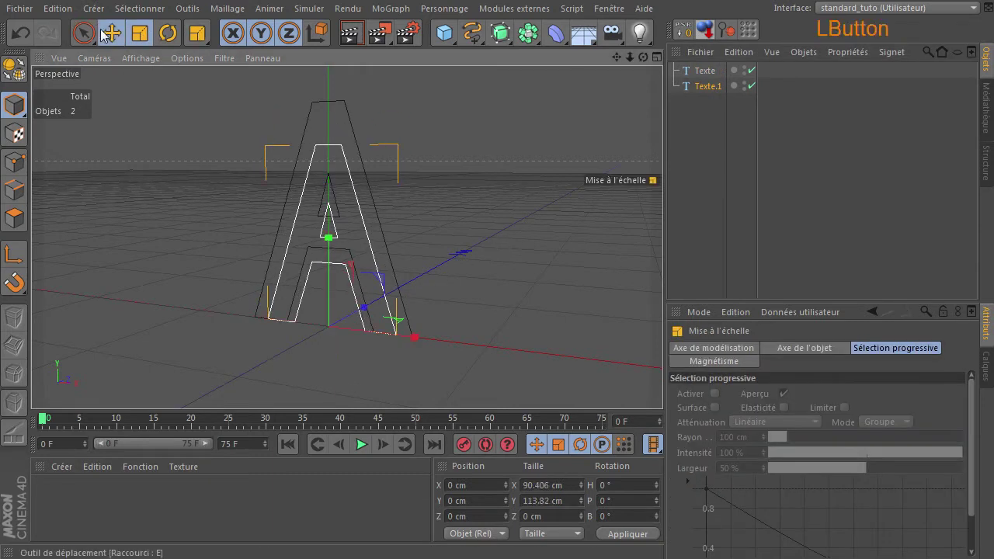
Step: Raise the smaller copy to about 32.4 cm in Y to try fitting it inside the original letter
scroll(388, 284, "up", 2)
left_click_drag(299, 267, 333, 262)
left_click(21, 33)
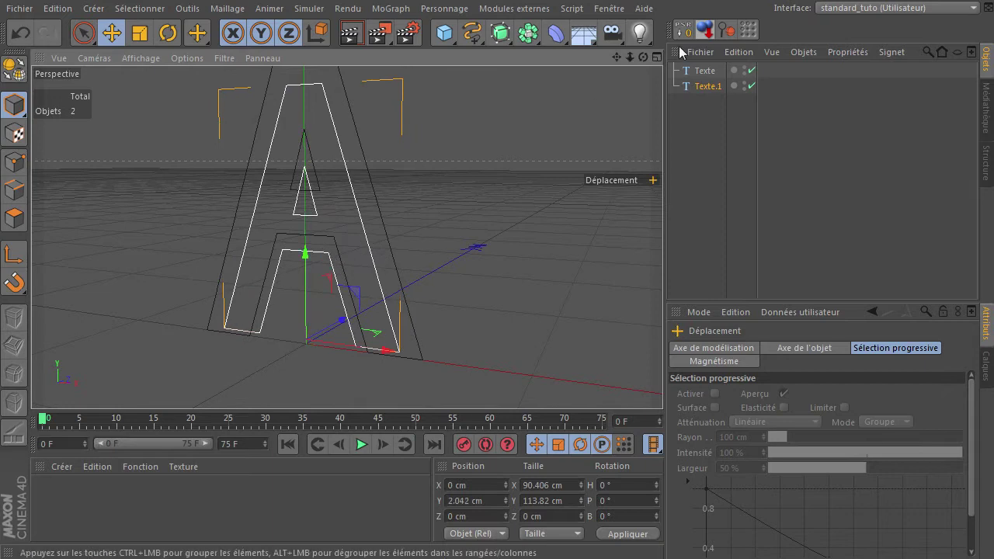
left_click_drag(642, 58, 367, 134)
left_click_drag(420, 328, 444, 276)
middle_click(559, 185)
middle_click(373, 251)
scroll(373, 251, "up", 6)
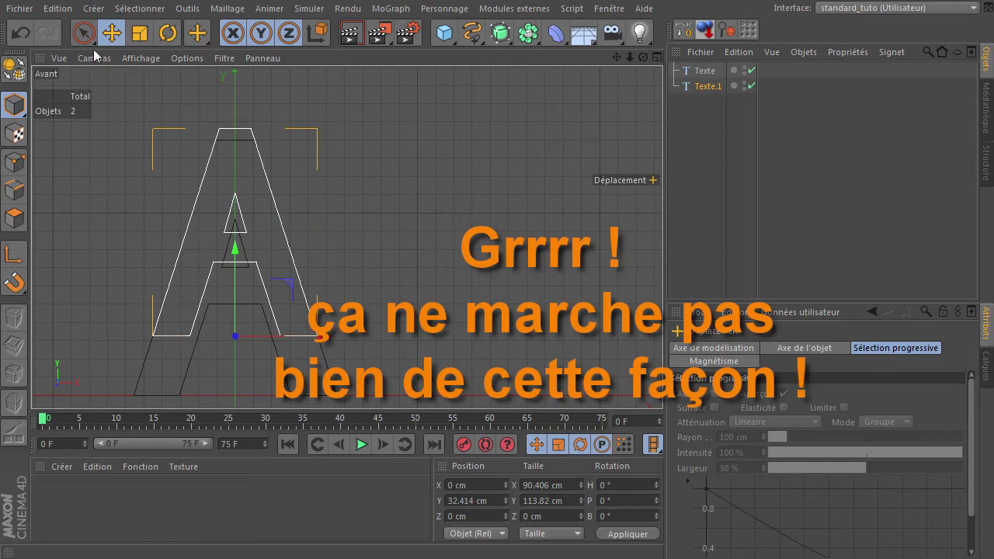
Step: Scale the copy down to about 73 × 92 cm and lower it to about 12 cm in Y
left_click(140, 34)
left_click_drag(333, 341, 308, 342)
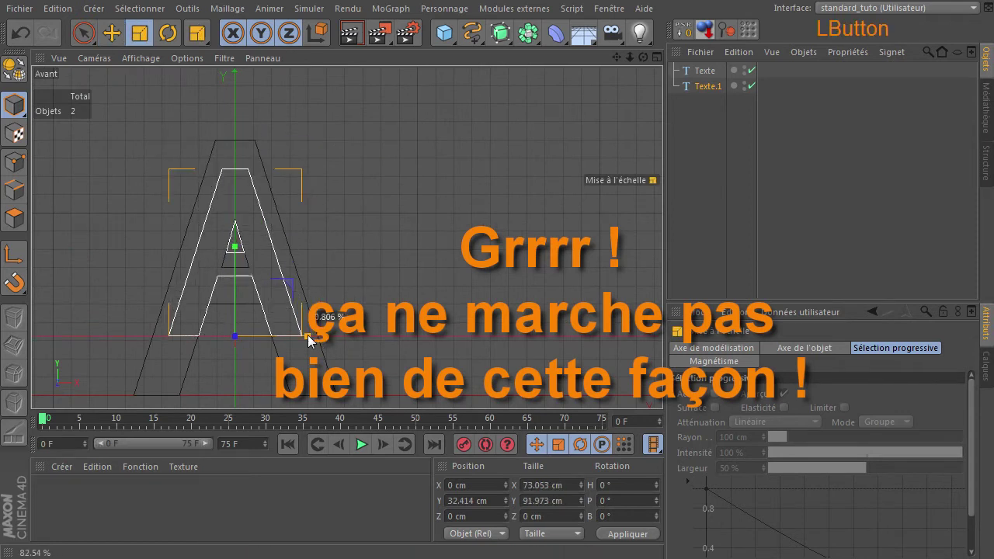
left_click(112, 33)
left_click_drag(248, 261, 249, 299)
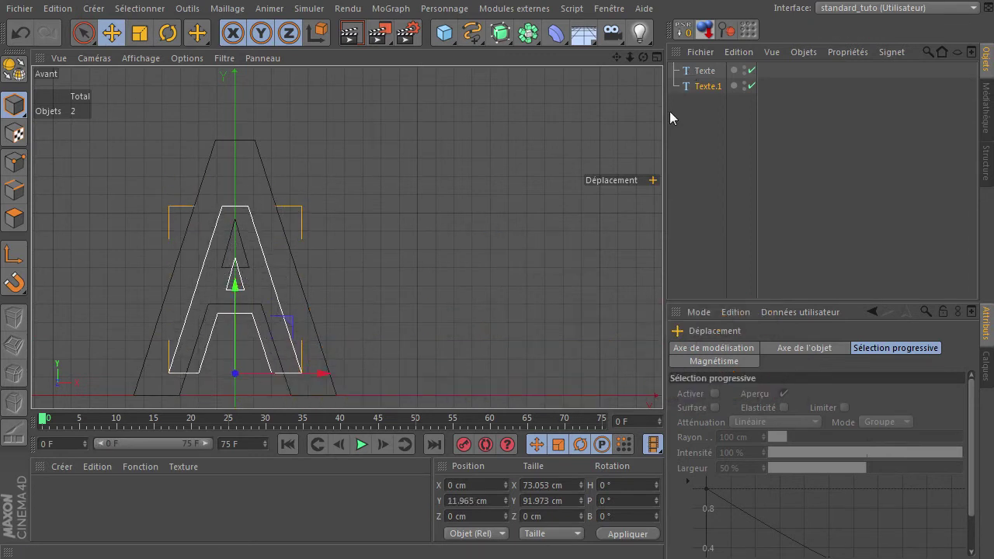
Step: Delete the scaled copy of the text and return to the perspective view
left_click(714, 93)
key("Delete")
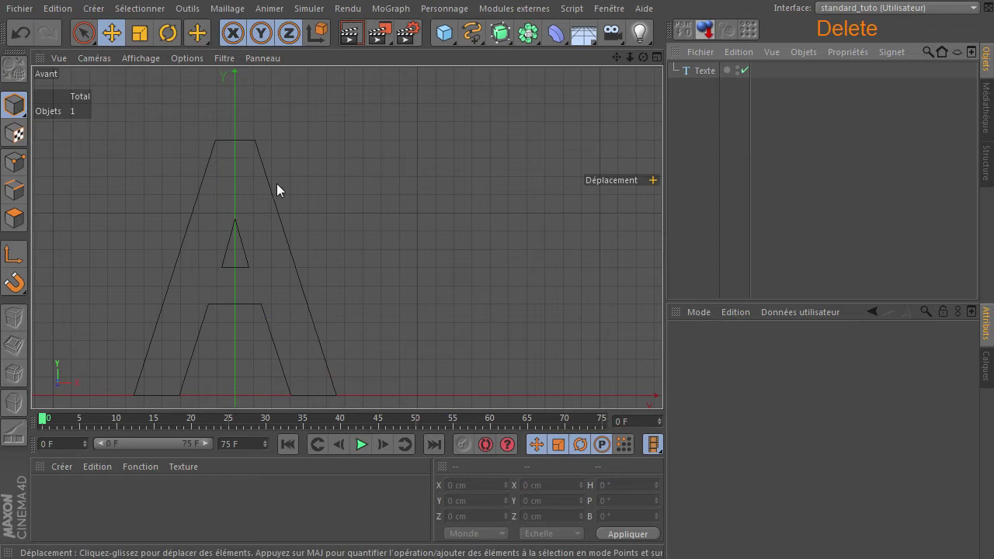
scroll(277, 185, "down", 3)
middle_click(142, 129)
middle_click(186, 129)
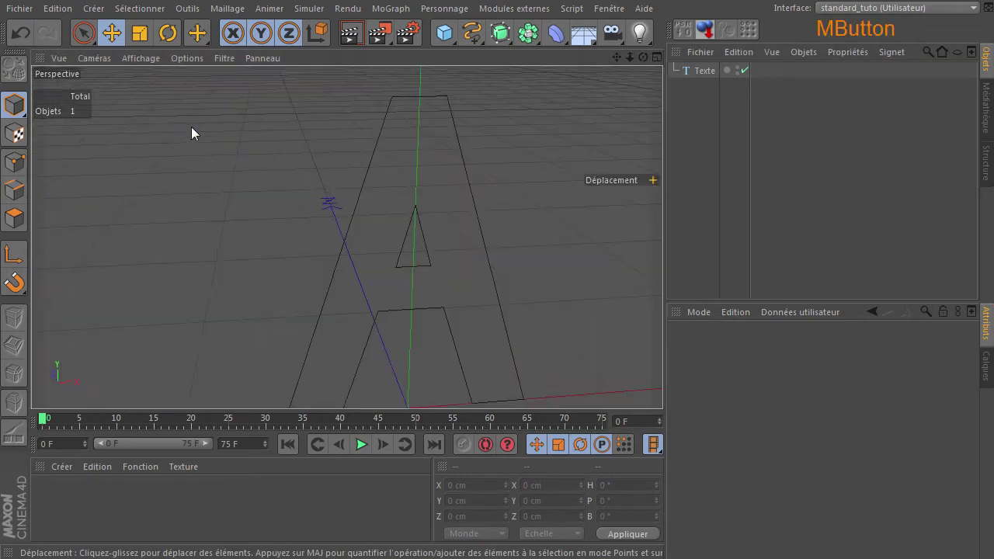
Step: Duplicate the text spline and place the copy inside a new Extrusion NURBS
left_click_drag(643, 56, 662, 381)
left_click(703, 71)
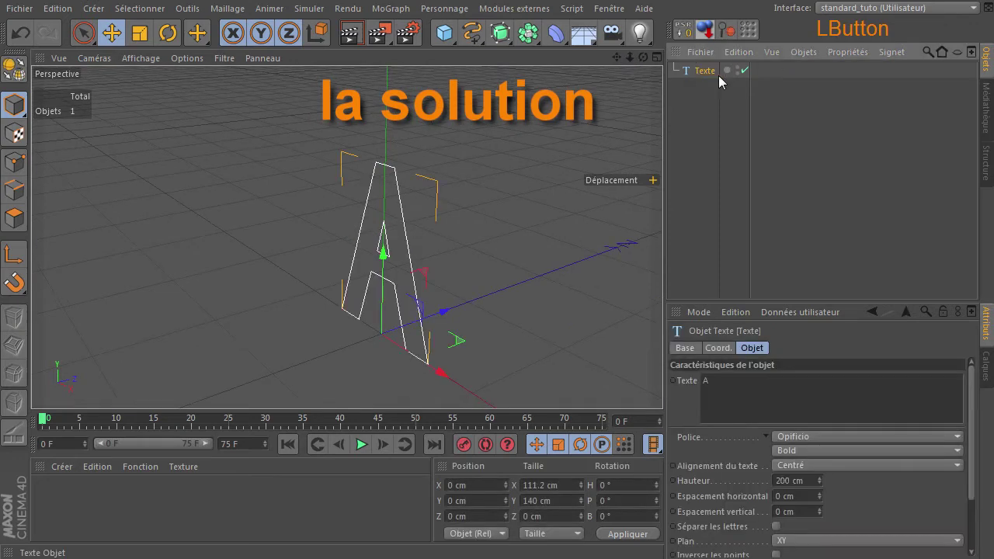
left_click_drag(713, 76, 712, 133, "ctrl")
left_click_drag(501, 32, 695, 59)
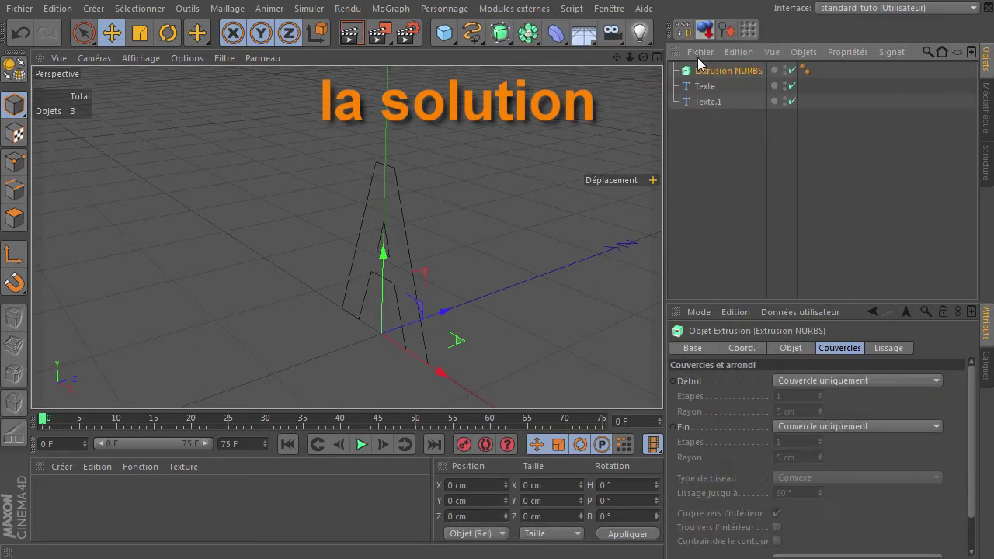
left_click(704, 102)
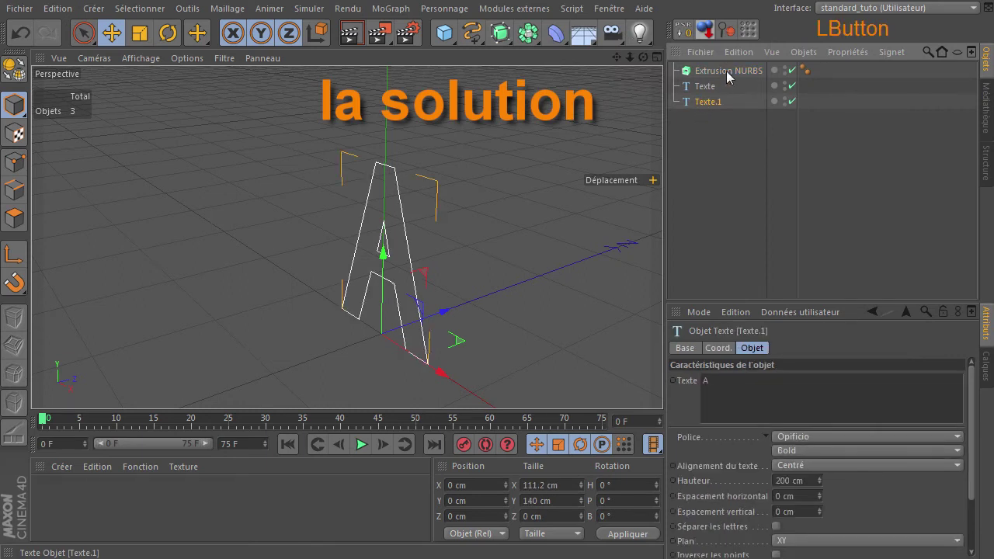
left_click_drag(728, 75, 727, 74)
left_click(721, 72)
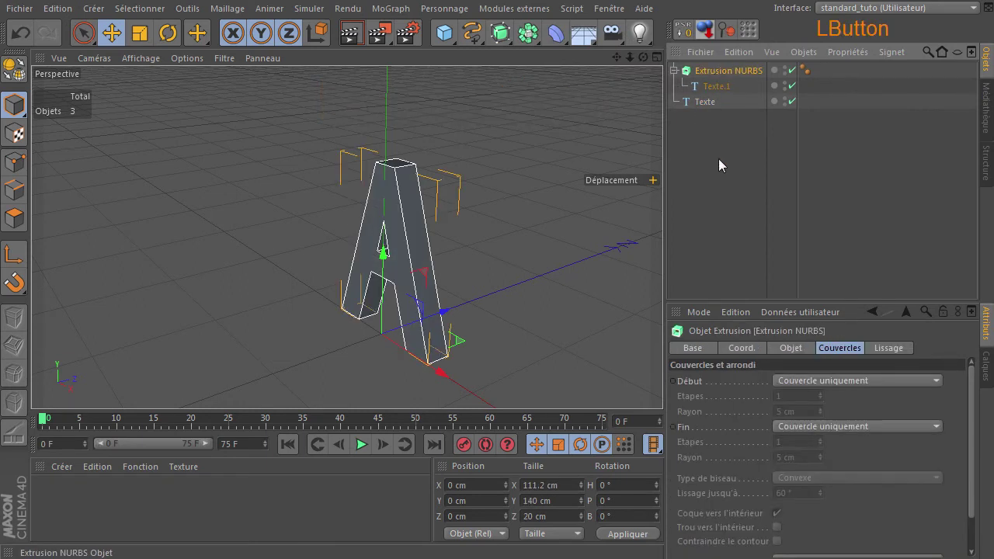
Step: Set both the start and end caps of the Extrusion NURBS to Sans
left_click(839, 350)
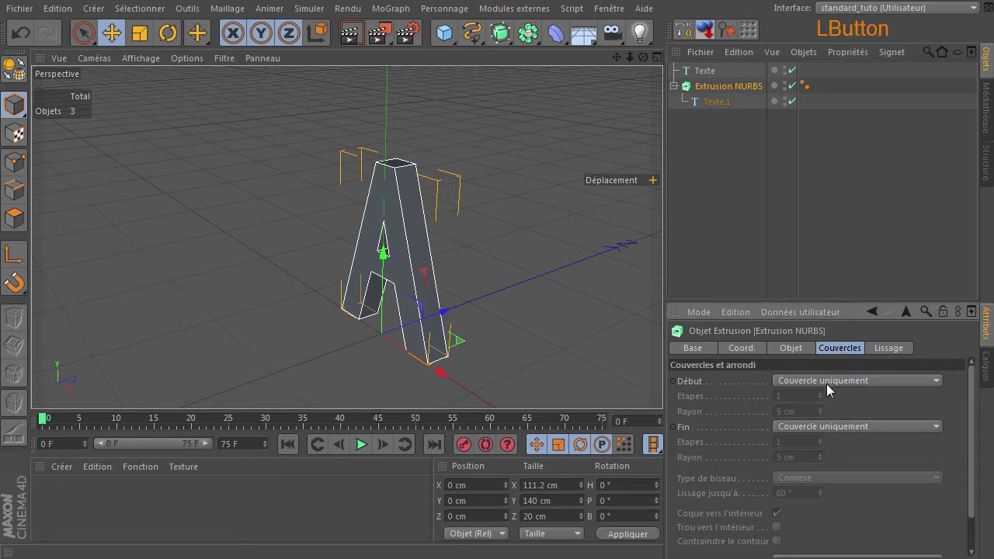
left_click(826, 384)
left_click(823, 396)
left_click(824, 426)
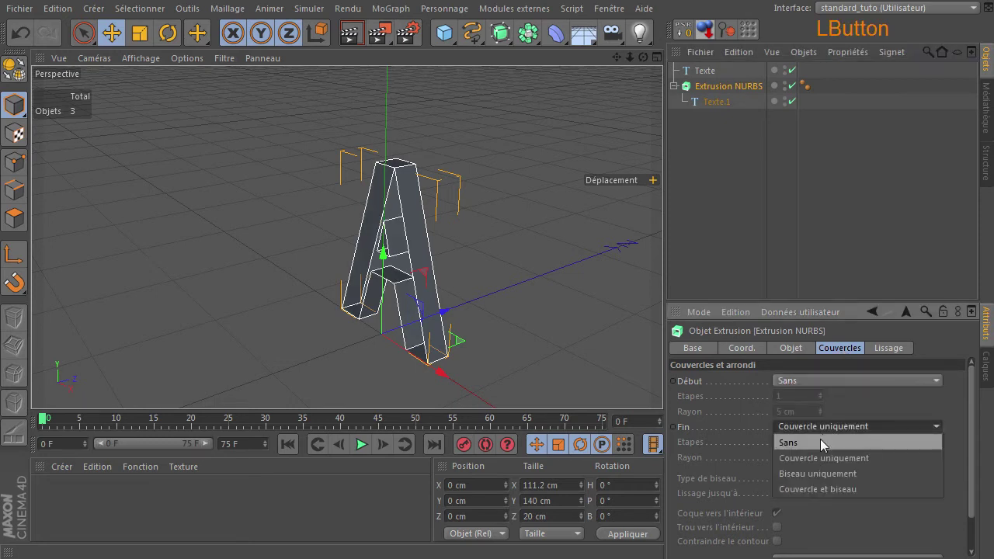
left_click(820, 441)
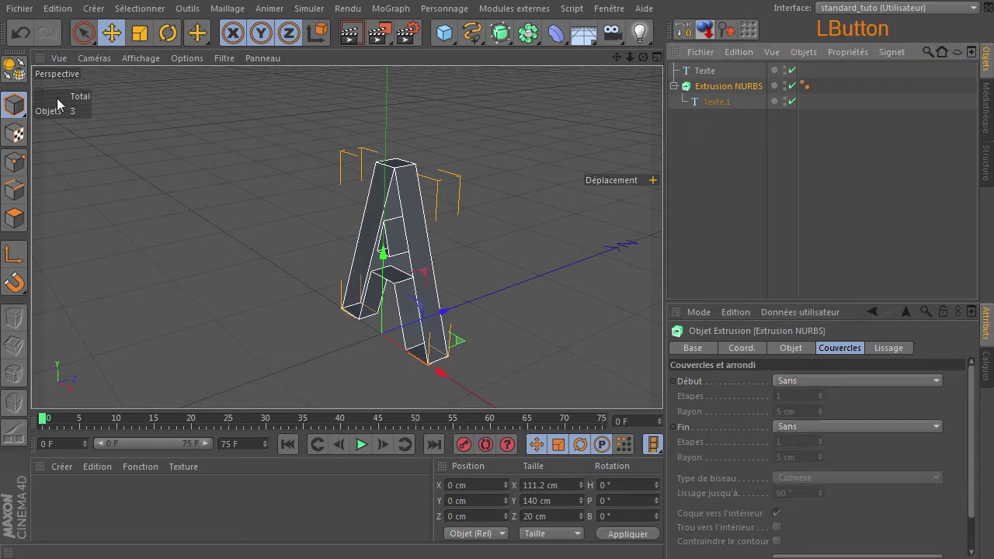
Step: Convert the extrusion to an editable polygon object and select all its polygons
left_click(17, 74)
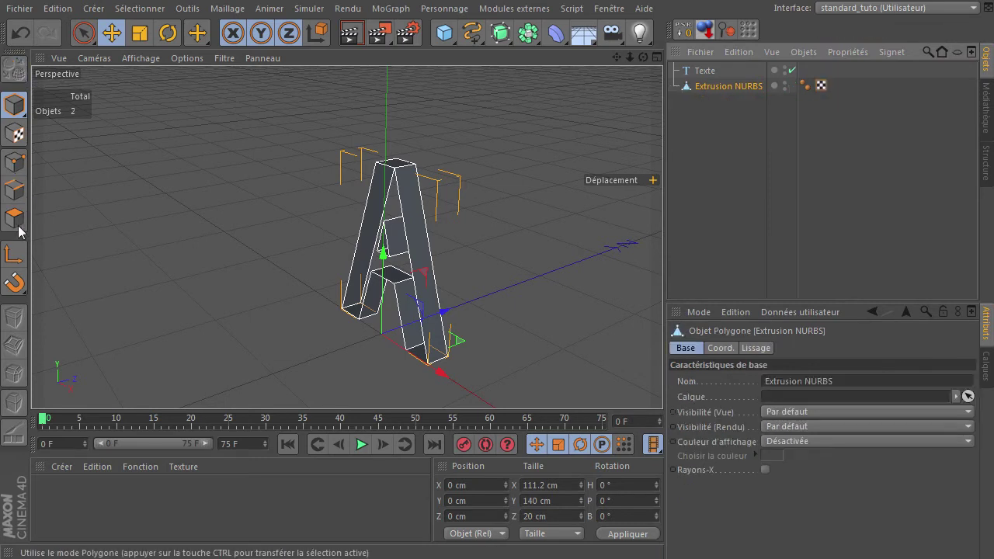
left_click(14, 218)
left_click(84, 34)
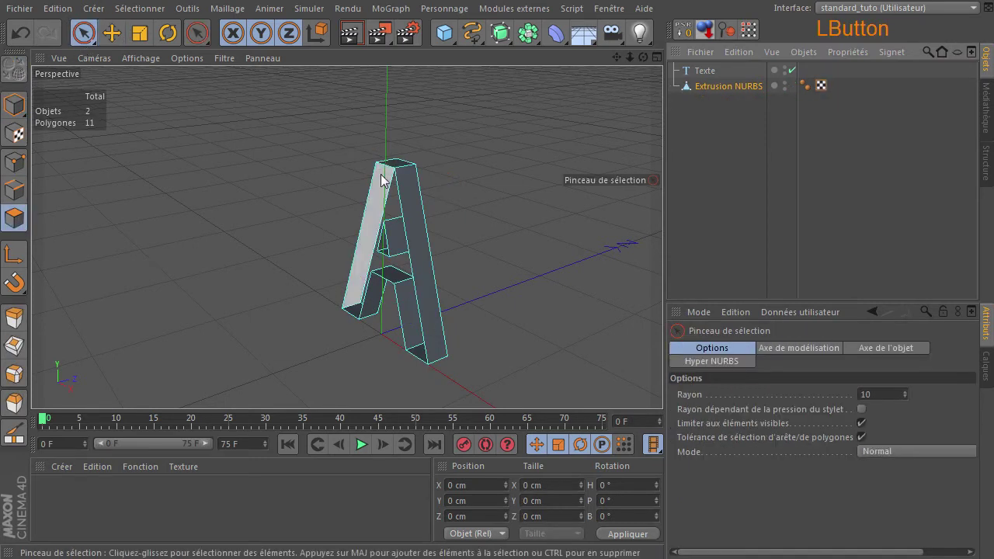
key("ctrl+a")
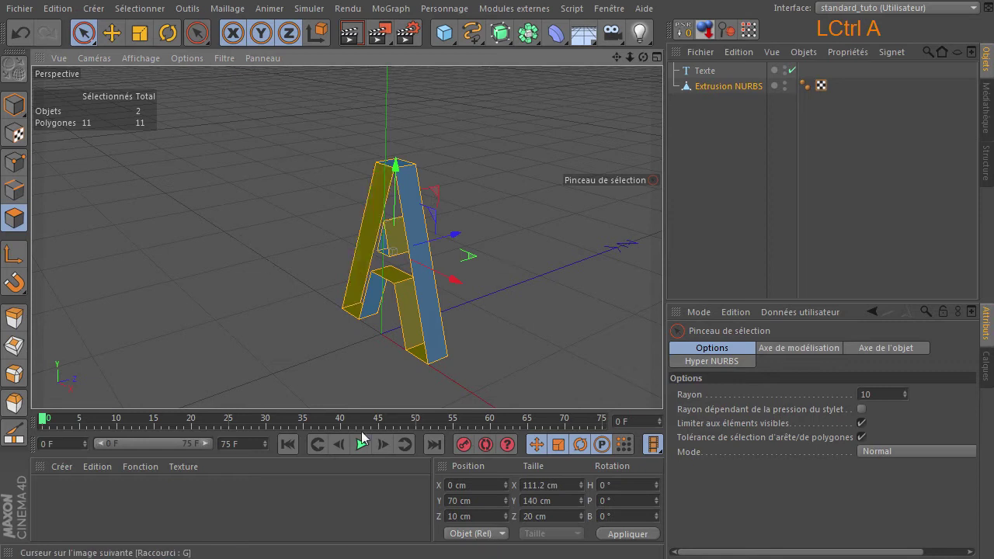
Step: Shift the selected polygons about 5.9 cm inward with Déplacement selon les normales
mouse_move(643, 56)
left_mouse_down()
mouse_move(662, 383)
mouse_move(642, 57)
left_mouse_up()
left_click(218, 12)
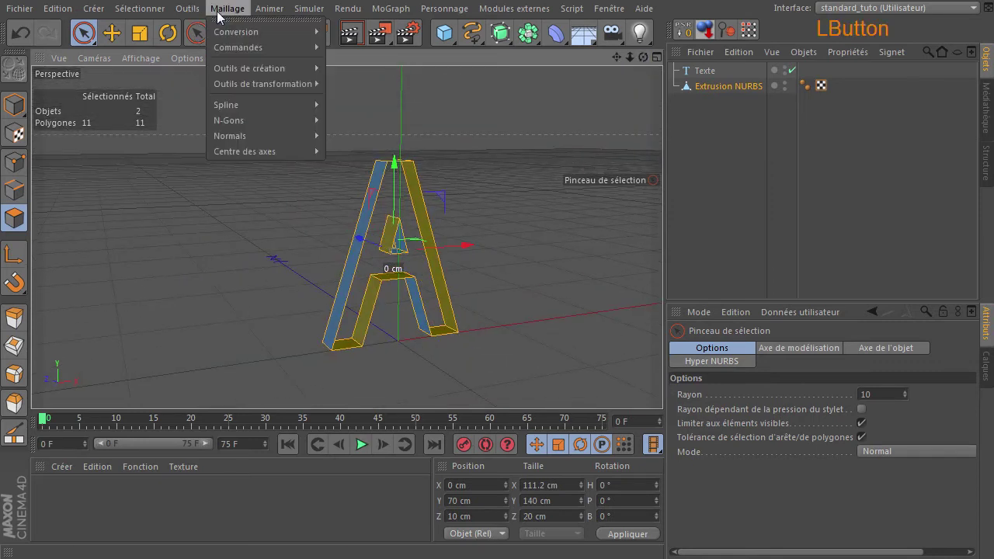
mouse_move(256, 84)
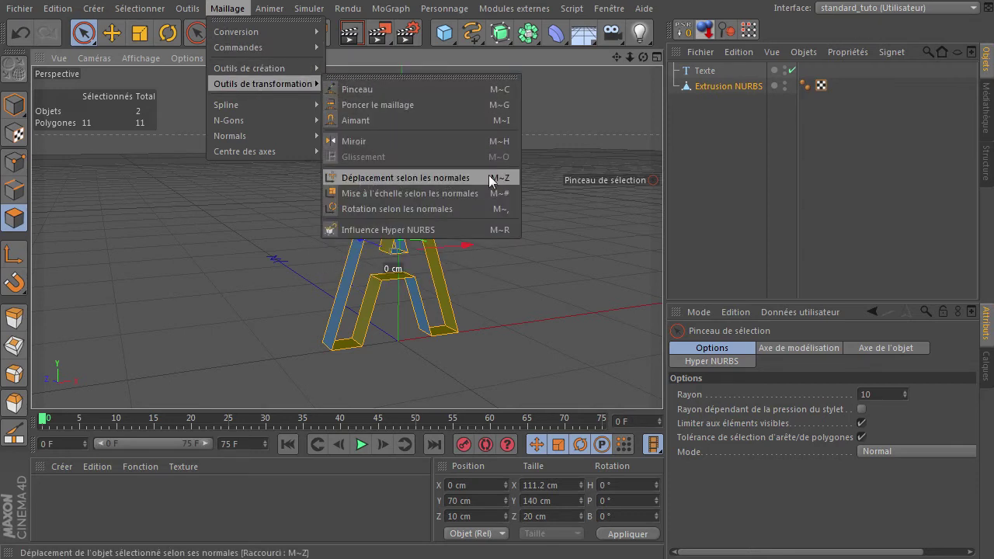
left_click(468, 177)
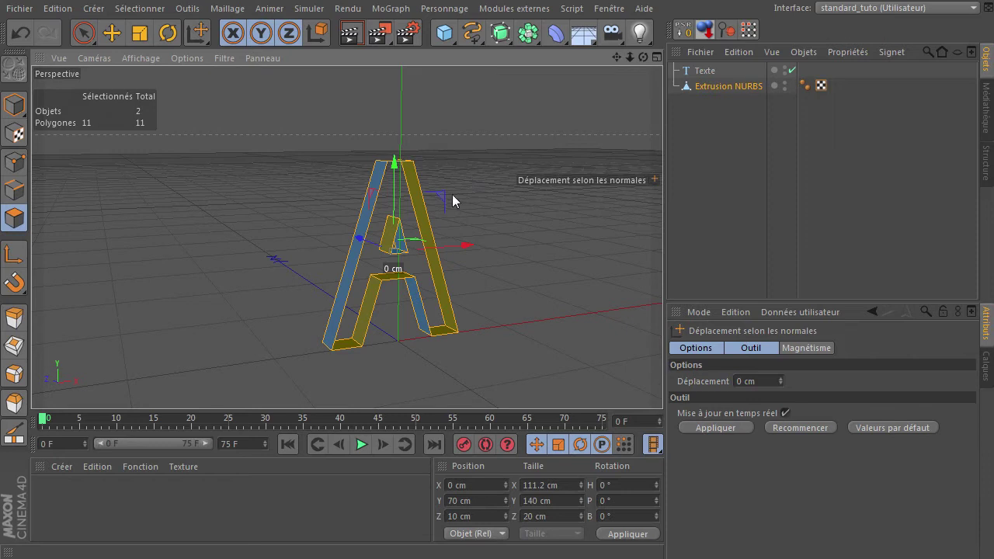
scroll(392, 262, "up", 3)
mouse_move(506, 146)
left_mouse_down()
mouse_move(666, 380)
mouse_move(506, 146)
left_mouse_up()
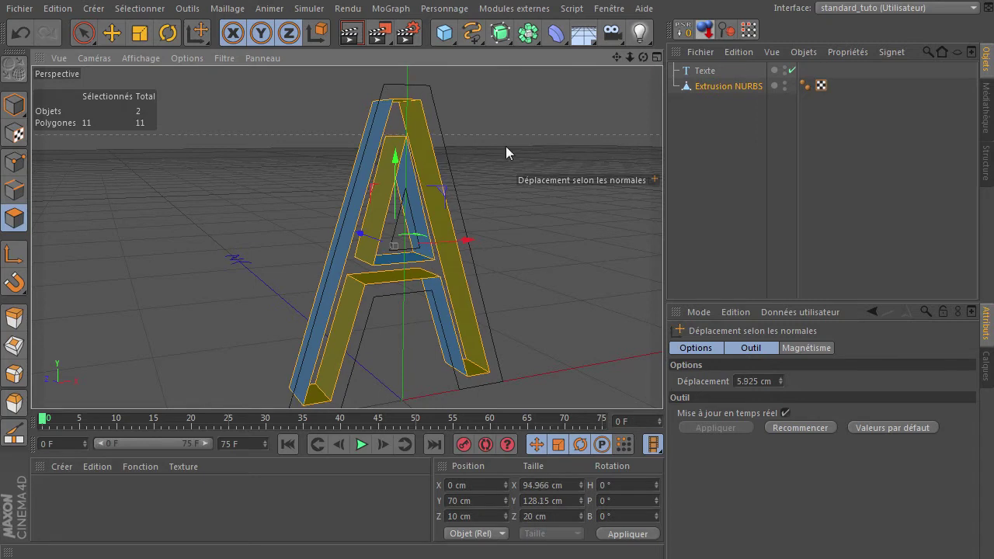
Step: Deselect the polygons and loop-select the front edges of the letter: the inner triangle and the outer contour
left_click(84, 33)
left_click(179, 215)
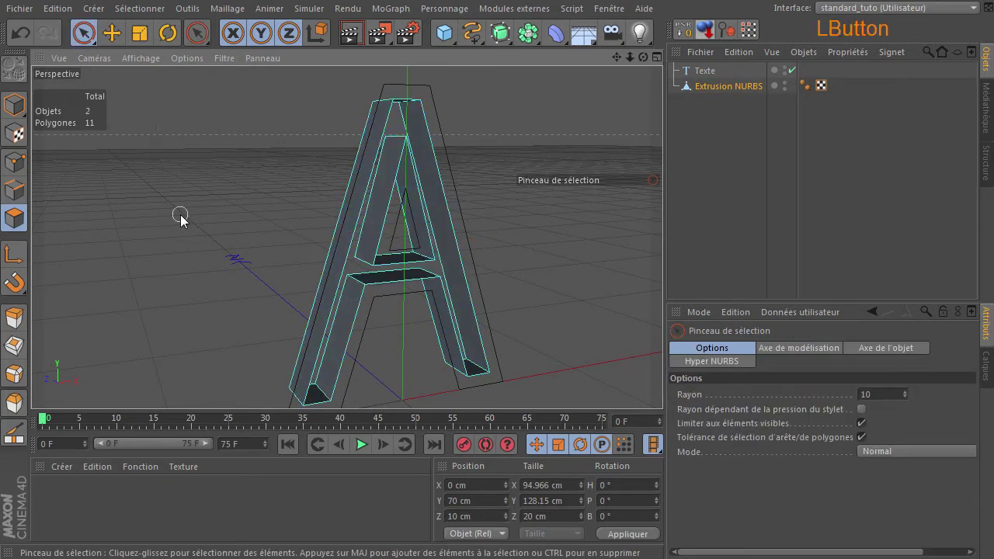
left_click(24, 188)
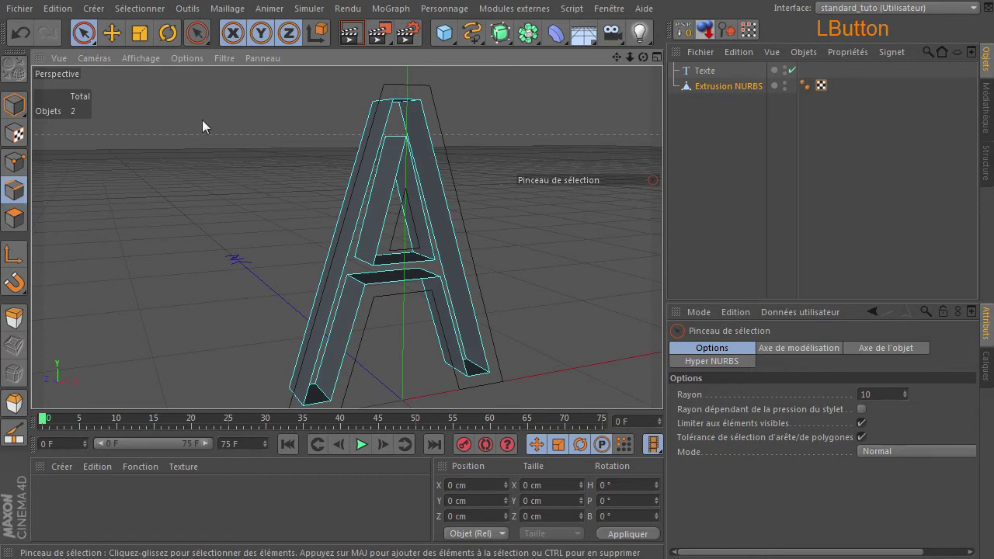
left_click(141, 8)
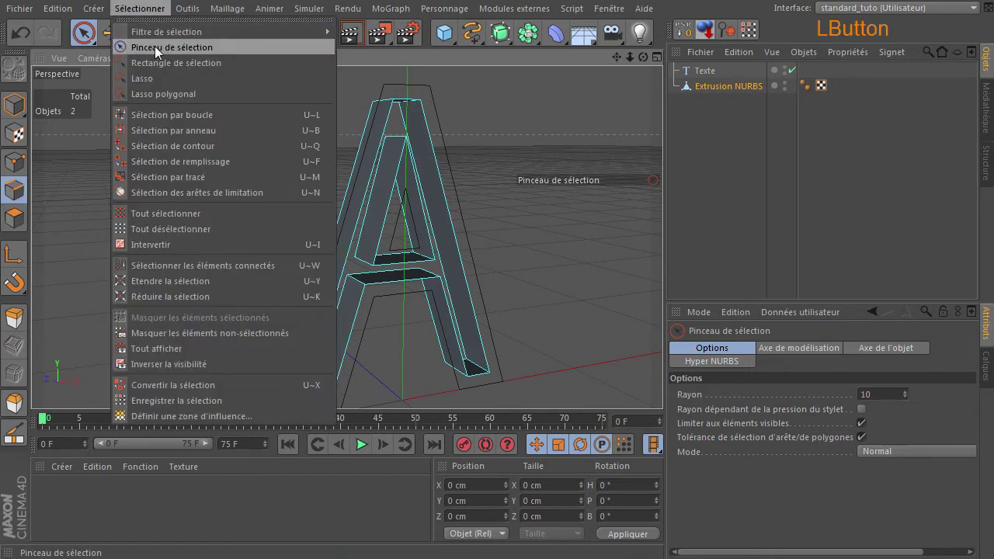
left_click(161, 117)
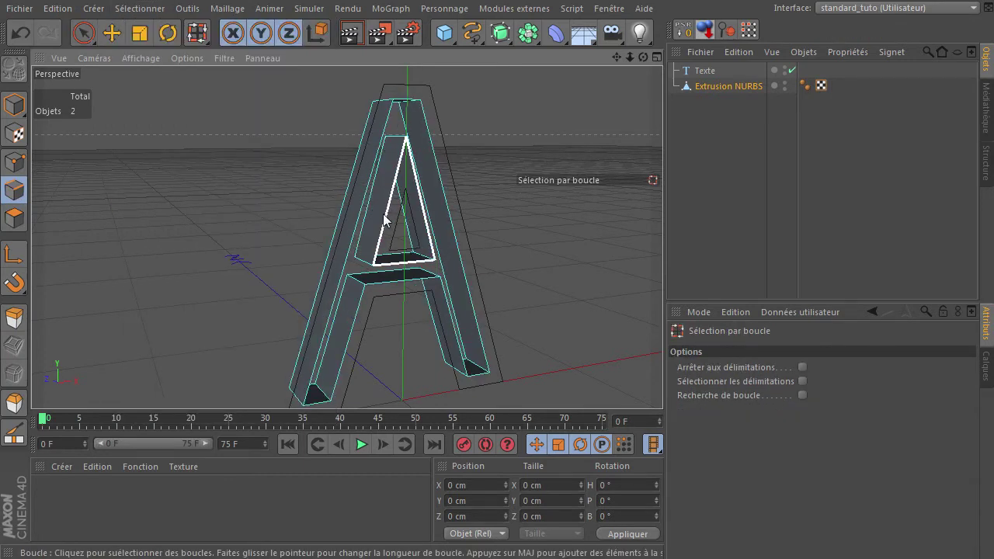
left_click(384, 220)
left_click(357, 223, "shift")
Step: Convert the selected edges to a spline and move that spline out of the polygon object's hierarchy
left_click(225, 8)
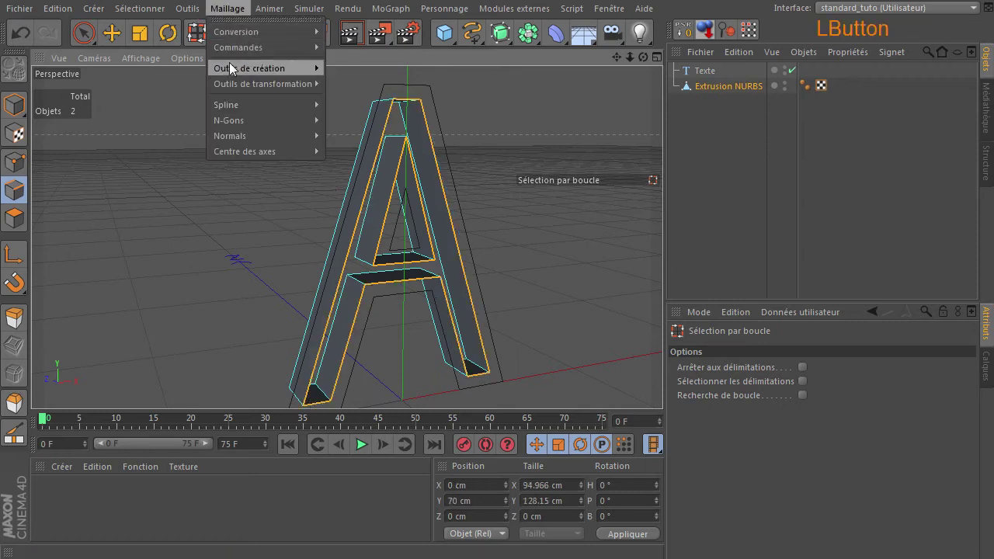
mouse_move(237, 45)
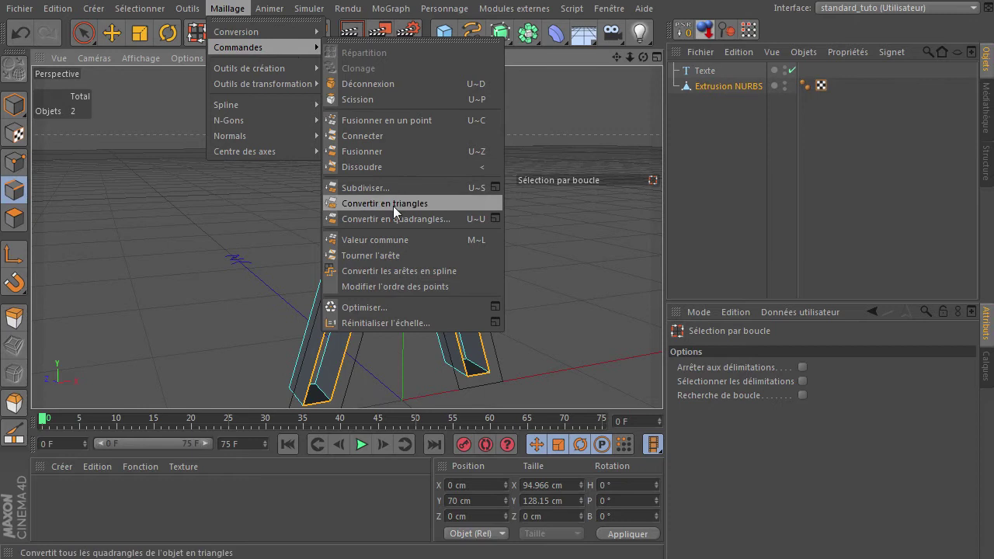
left_click(465, 269)
left_click(674, 85)
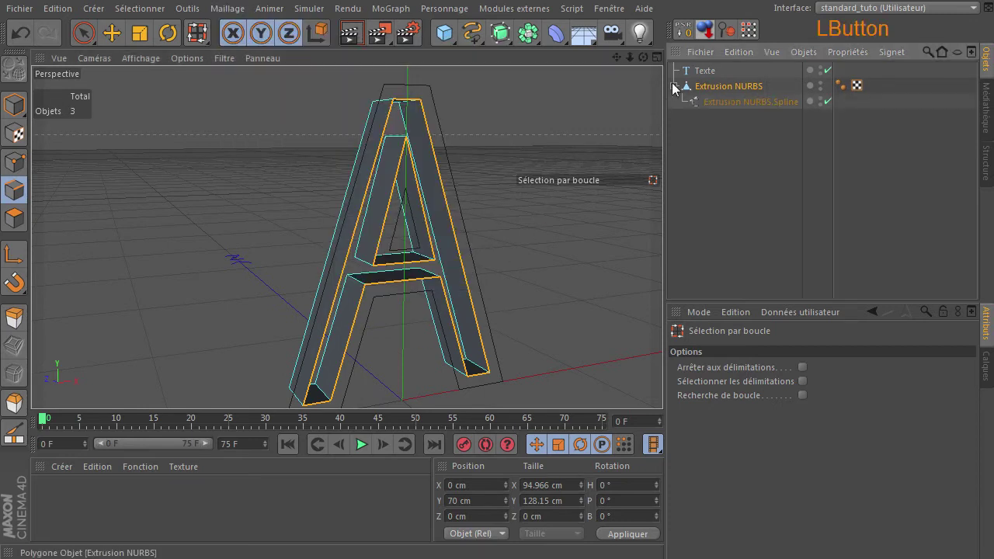
Step: Delete the Extrusion NURBS polygon object, leaving the text spline and the extracted spline
left_click(715, 84)
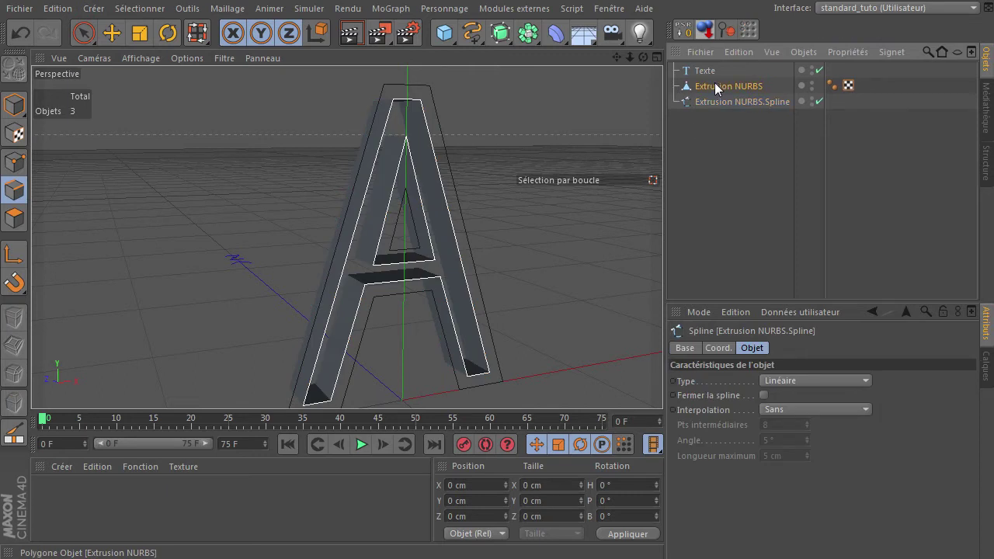
key("Delete")
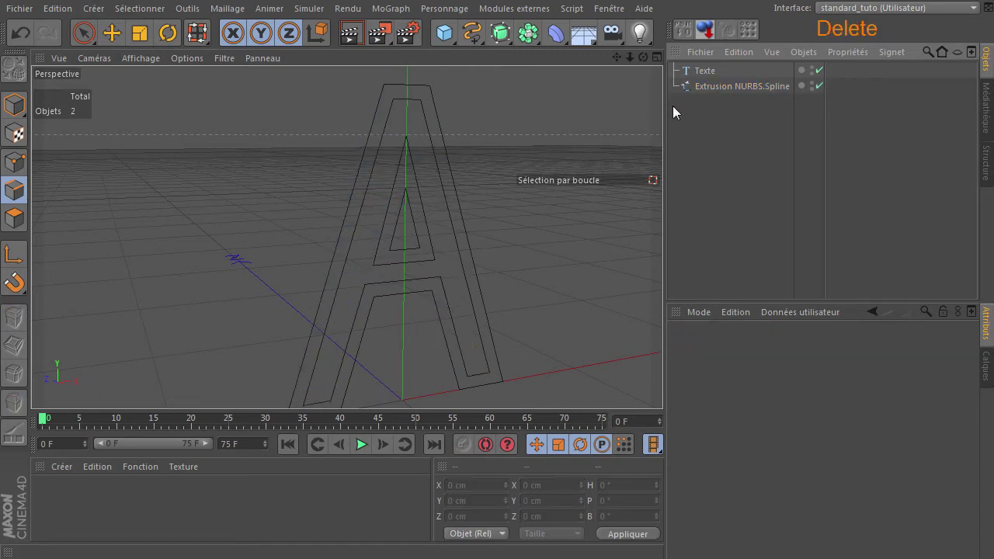
left_click(84, 32)
scroll(206, 194, "down", 2)
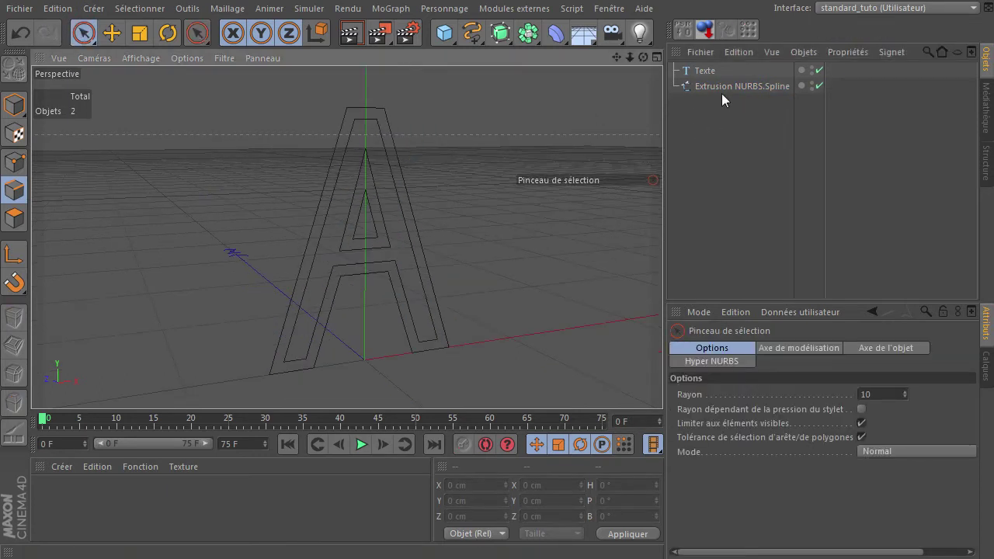
Step: Compare the original text spline with the extracted inner spline in the front view
left_click(705, 71)
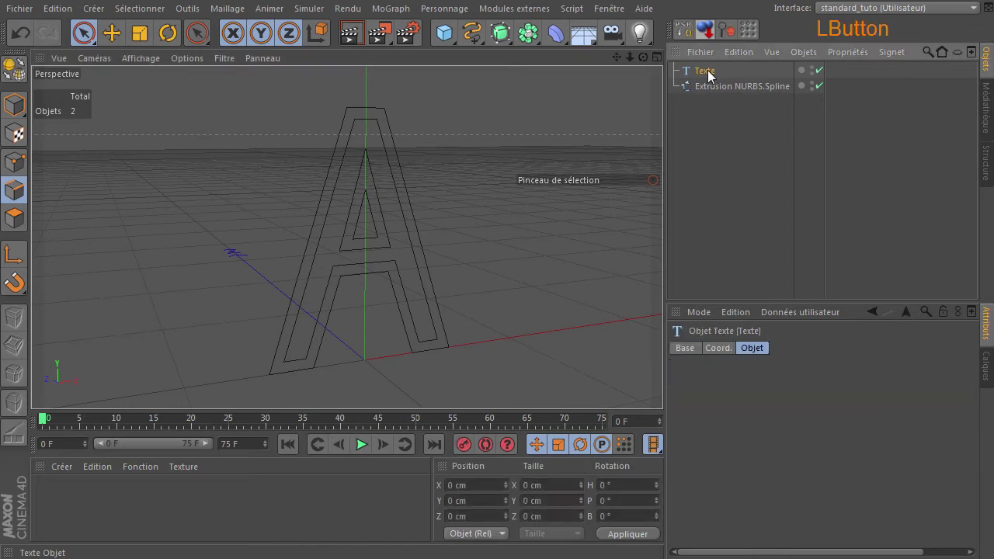
left_click(754, 85)
middle_click(465, 197)
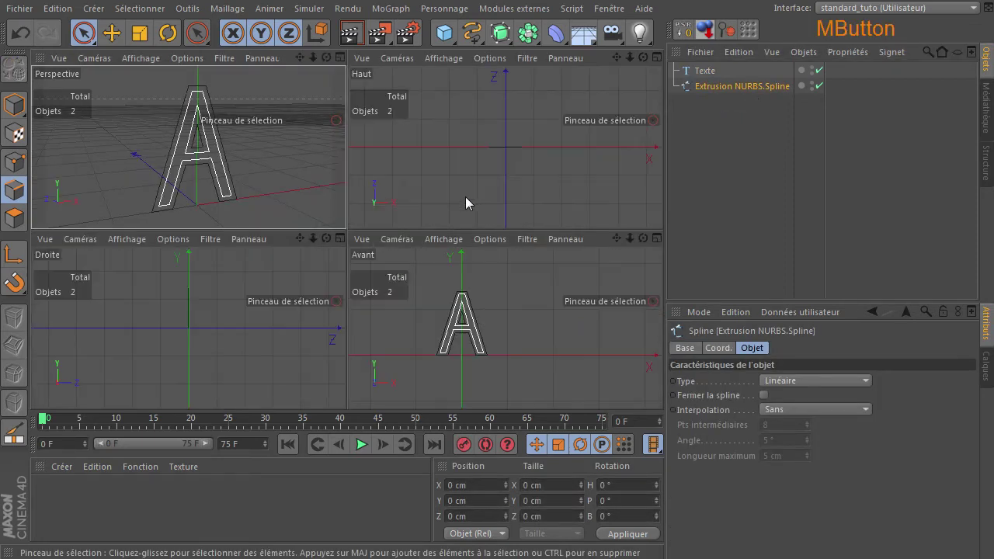
middle_click(493, 325)
scroll(235, 264, "up", 3)
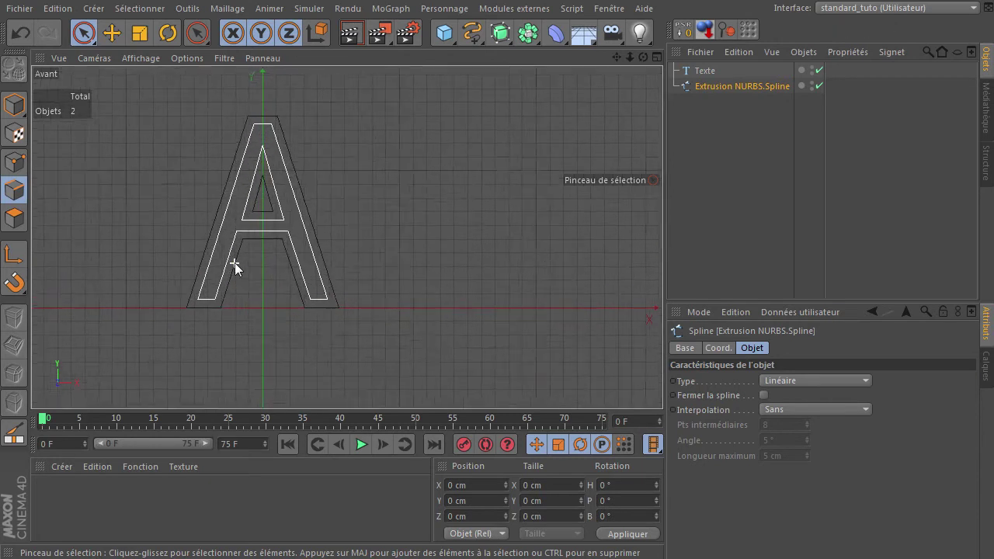
left_click_drag(226, 172, 345, 233, "alt")
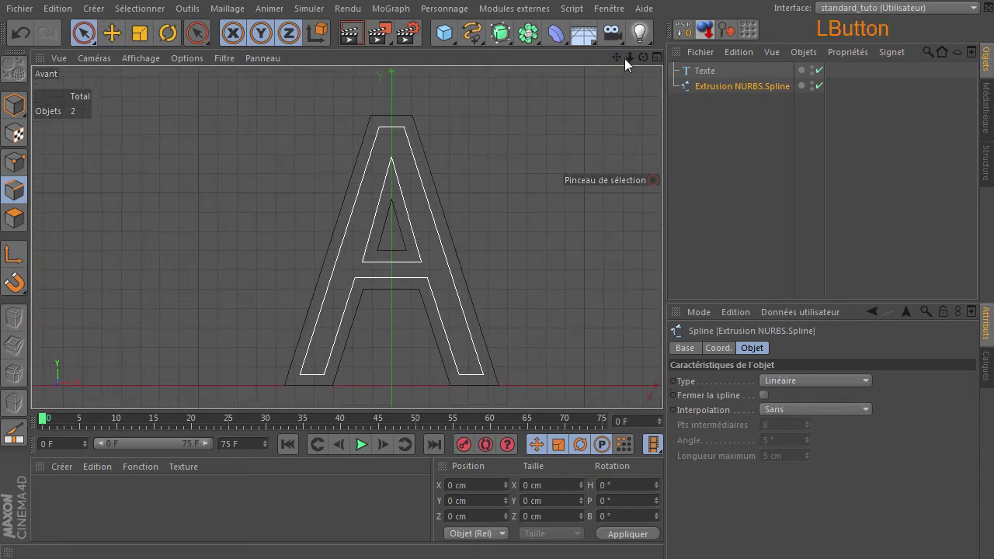
left_click(704, 71)
left_click(706, 87)
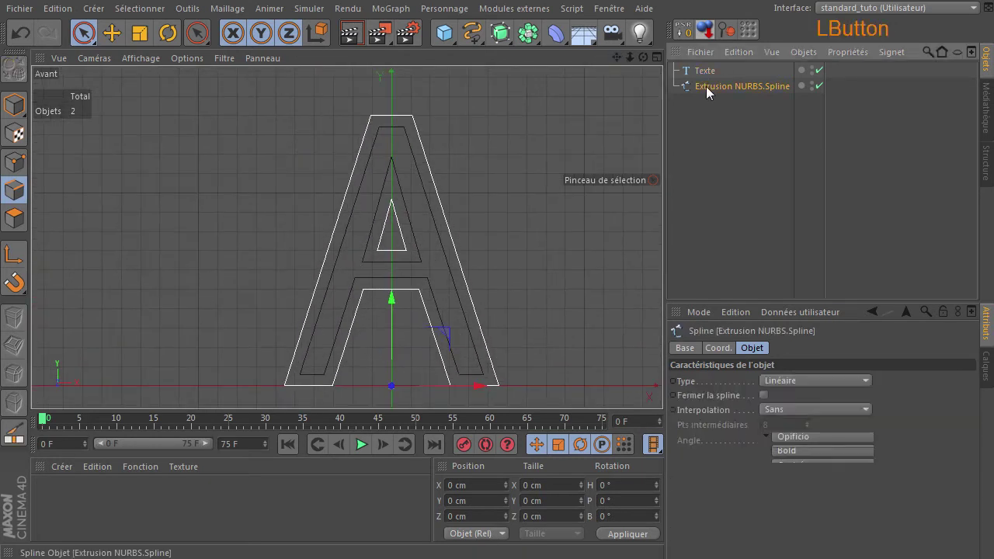
left_click(714, 147)
middle_click(491, 146)
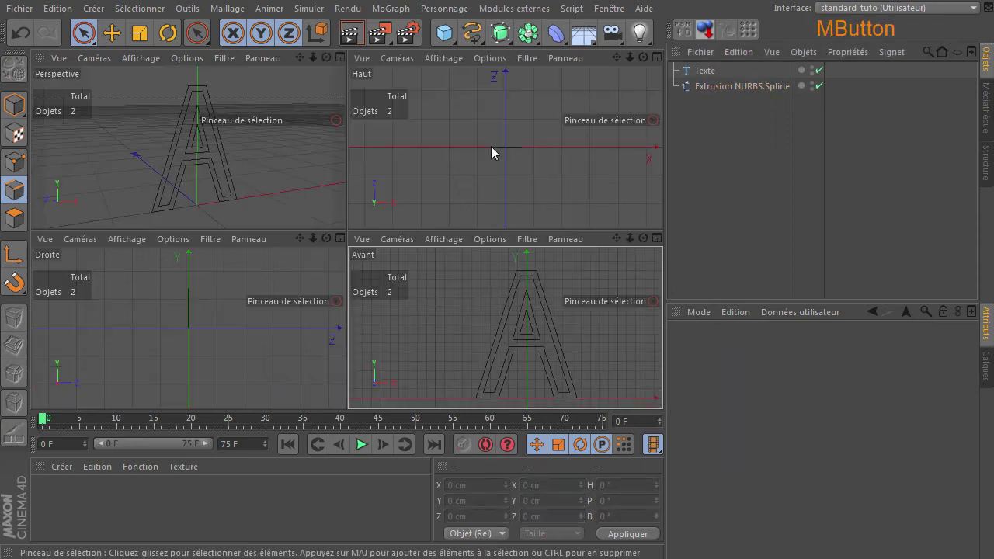
Step: Create two Extrusion NURBS objects and nest the text spline in one and the extracted inner spline in the other
left_click_drag(528, 34, 732, 44)
left_click_drag(530, 39, 701, 52)
left_click_drag(709, 101, 728, 68)
left_click(700, 118)
left_click_drag(711, 106, 710, 106)
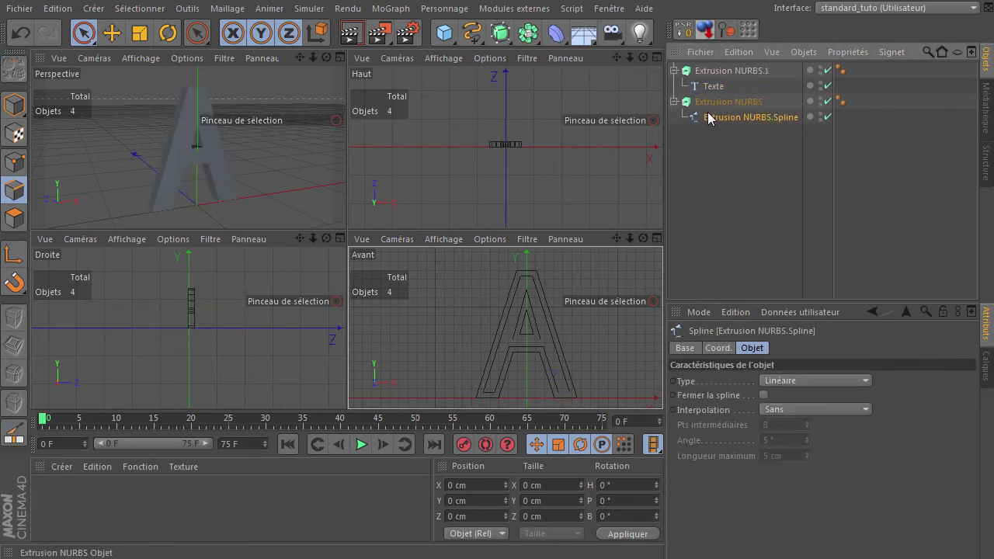
Step: Move the inner letter's extrusion forward along Z to about -5.3 cm so it protrudes from the outer letter
left_click(728, 102)
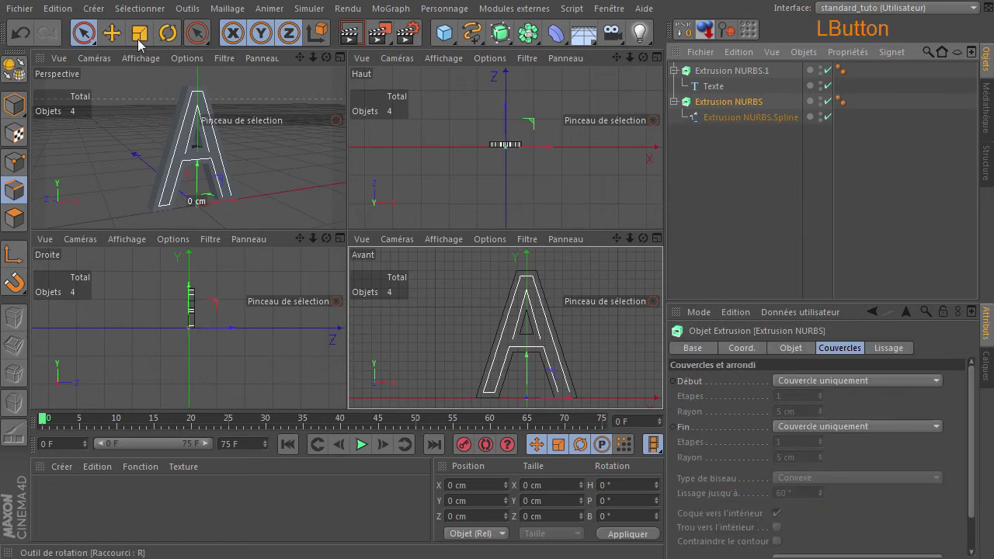
left_click(112, 33)
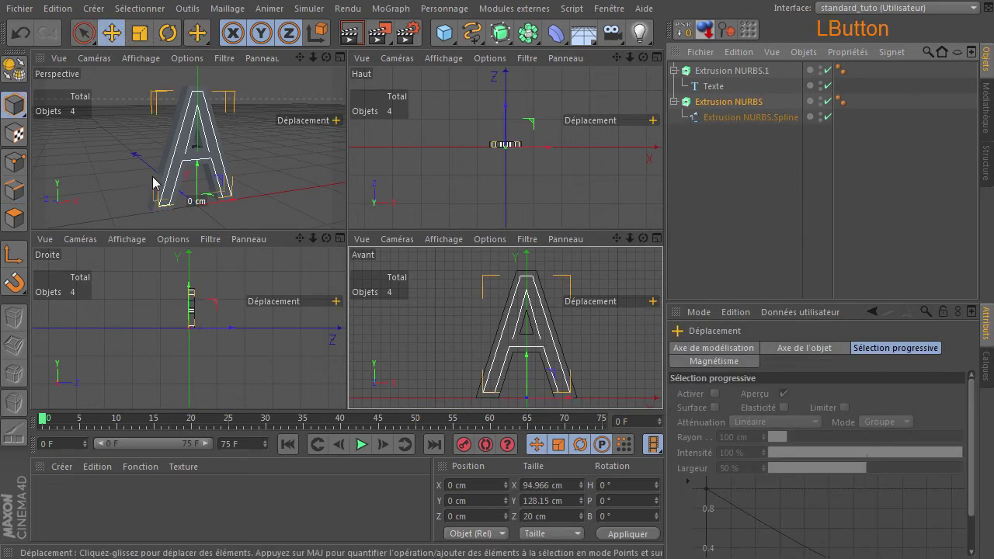
scroll(168, 181, "up", 3)
middle_click(317, 134)
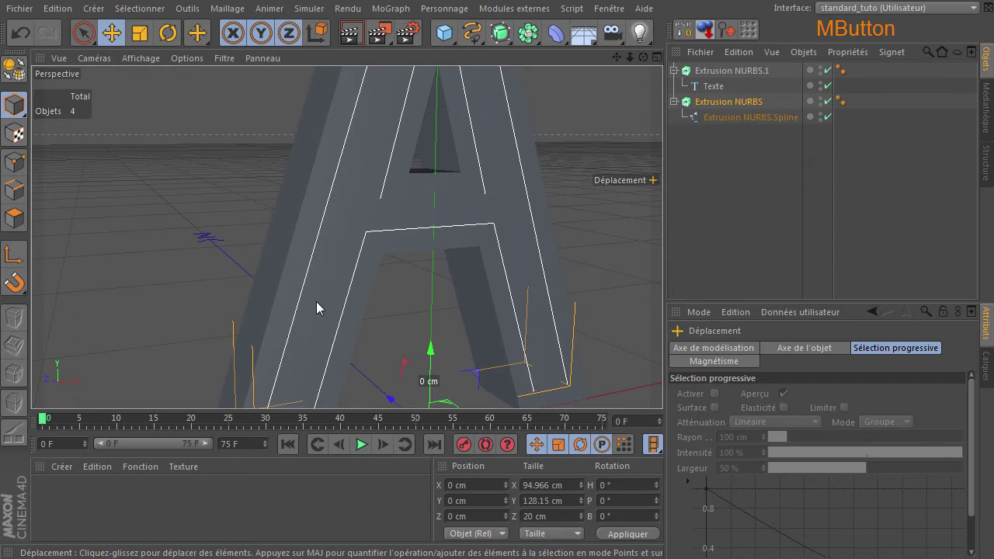
left_click_drag(354, 368, 379, 386)
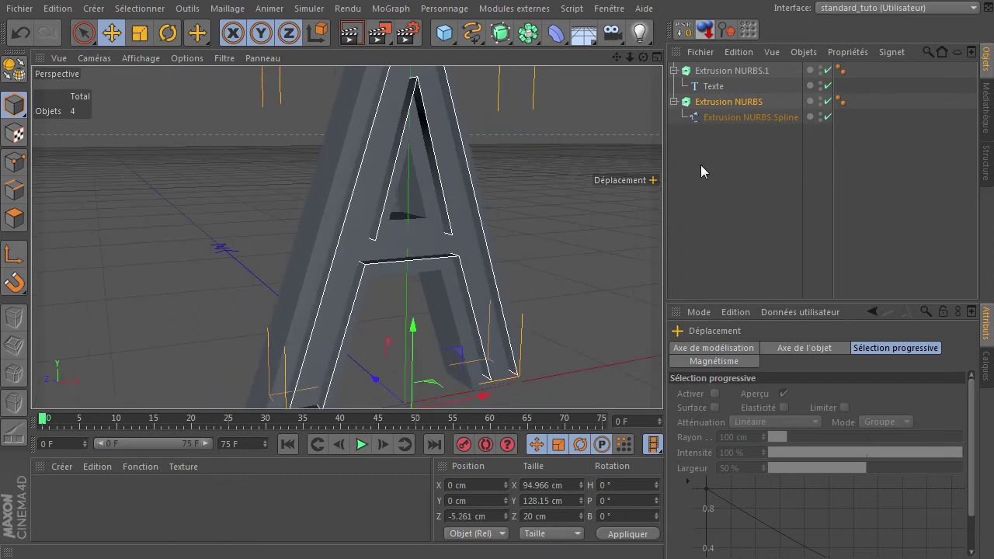
Step: Set both the start and end caps of the inner extrusion to Couvercle et biseau
left_click(733, 102)
left_click(837, 380)
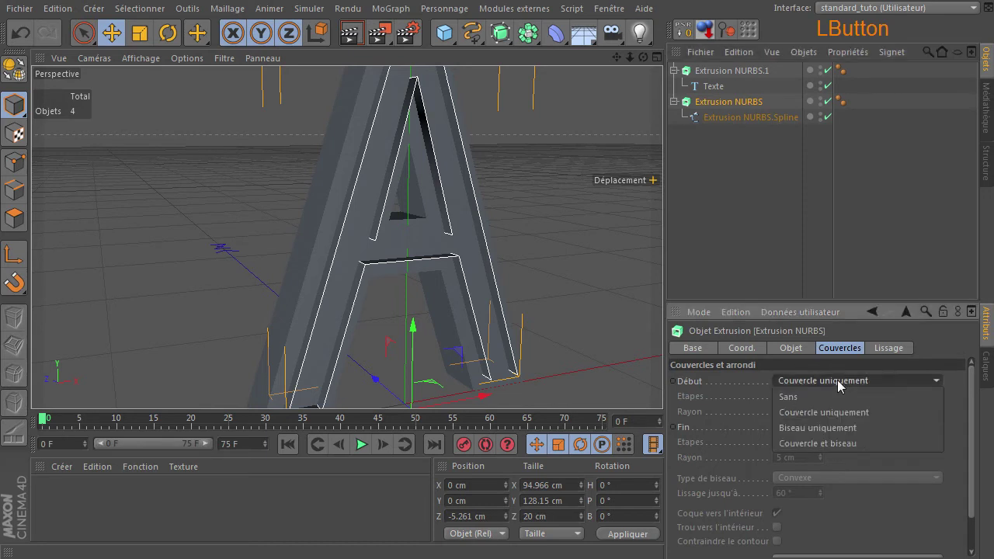
left_click(850, 439)
left_click(868, 426)
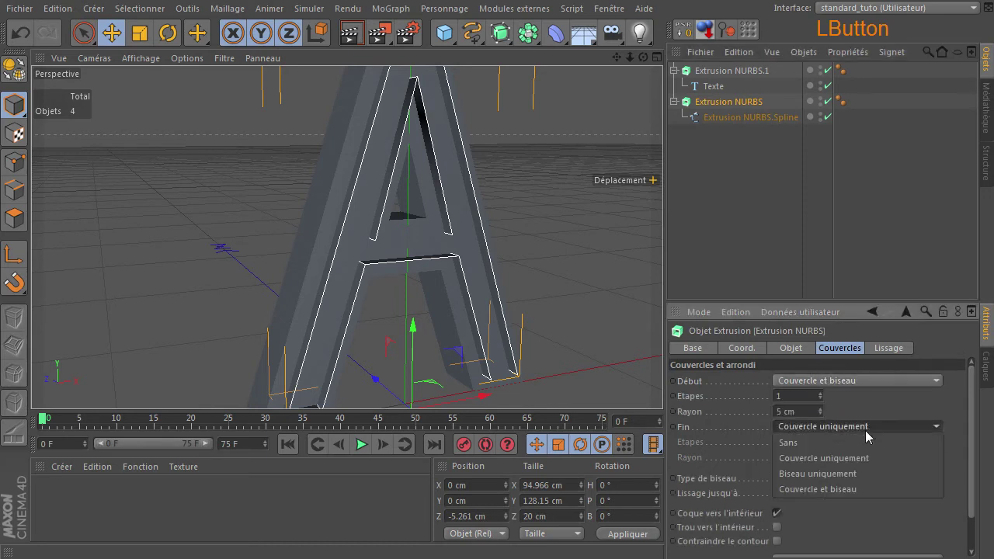
left_click(833, 488)
Step: Close the extracted inner spline with Fermer la spline
left_click(739, 119)
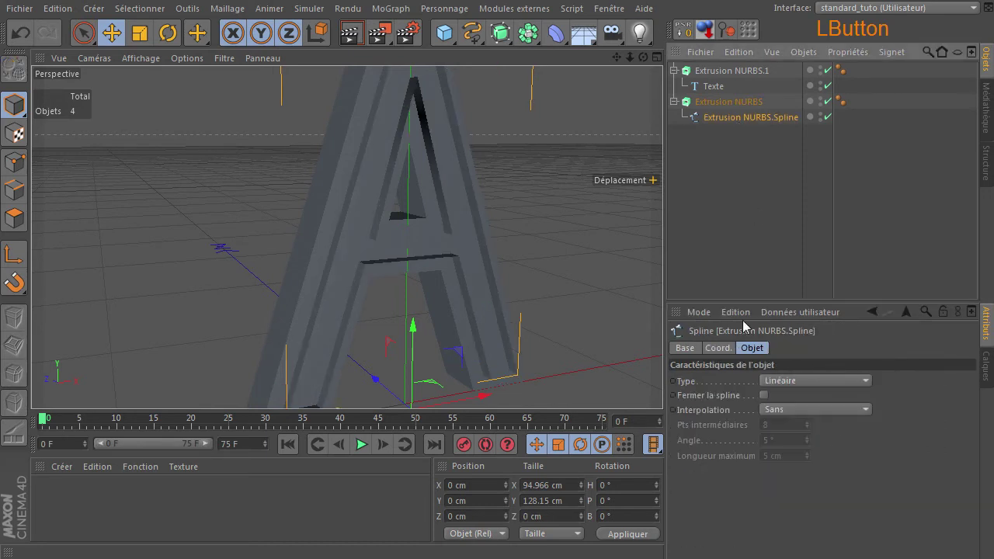
left_click(763, 395)
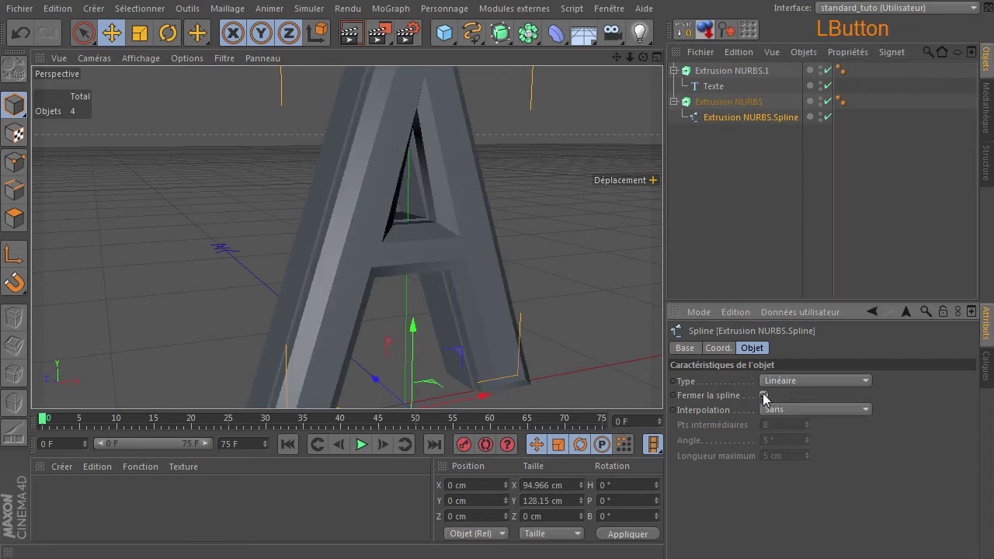
Step: Return the inner extrusion's start and end caps to Couvercle uniquement
left_click(734, 102)
left_click(825, 381)
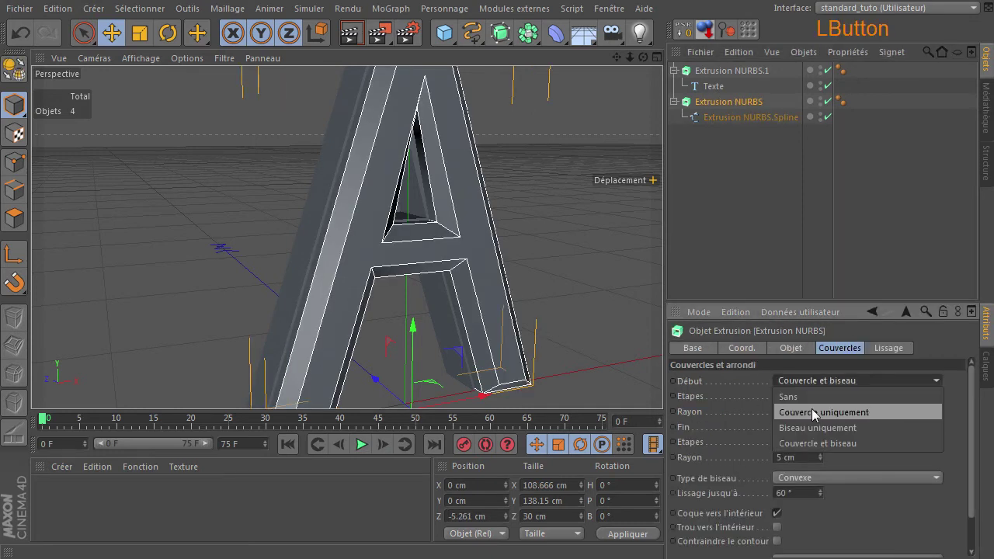
left_click(811, 410)
left_click(812, 426)
left_click(814, 457)
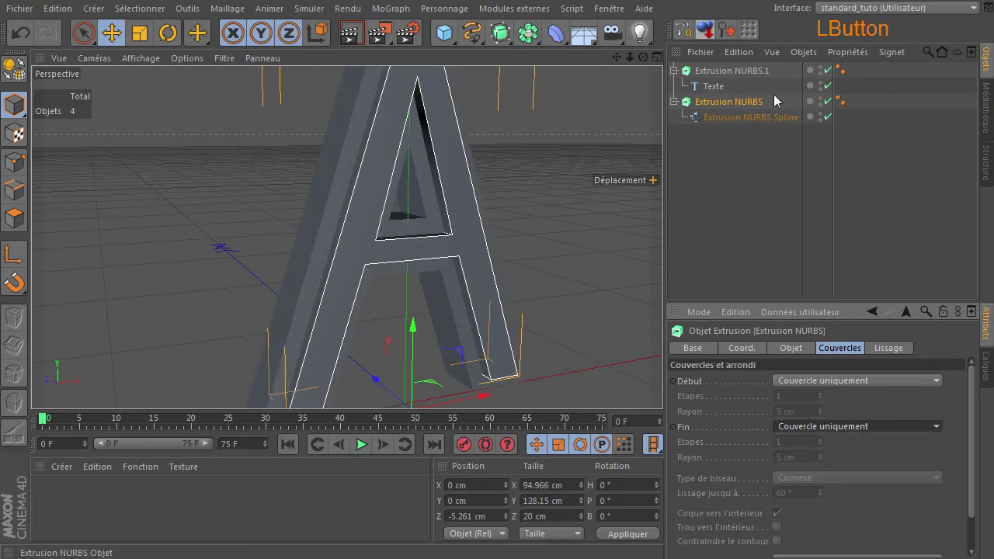
left_click(750, 71)
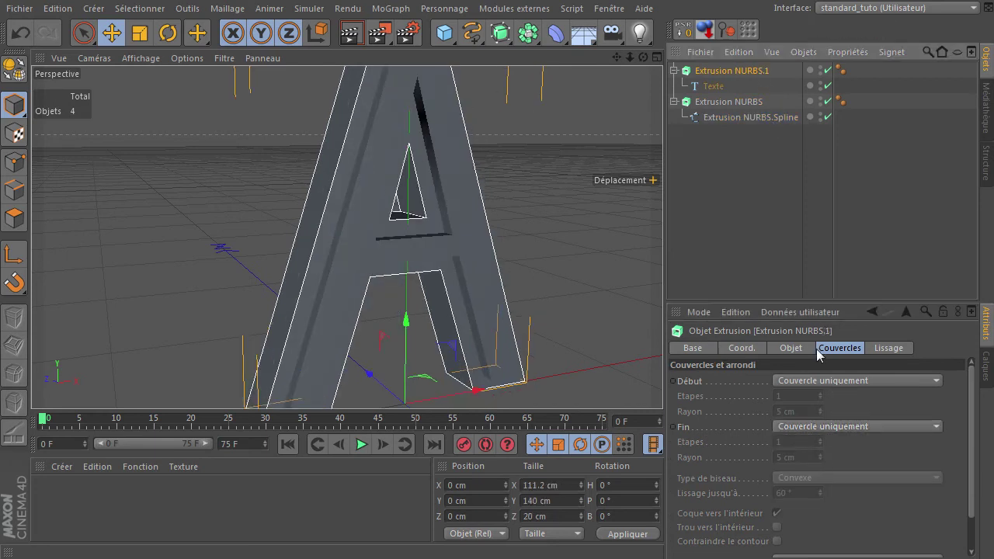
left_click(814, 382)
left_click(814, 384)
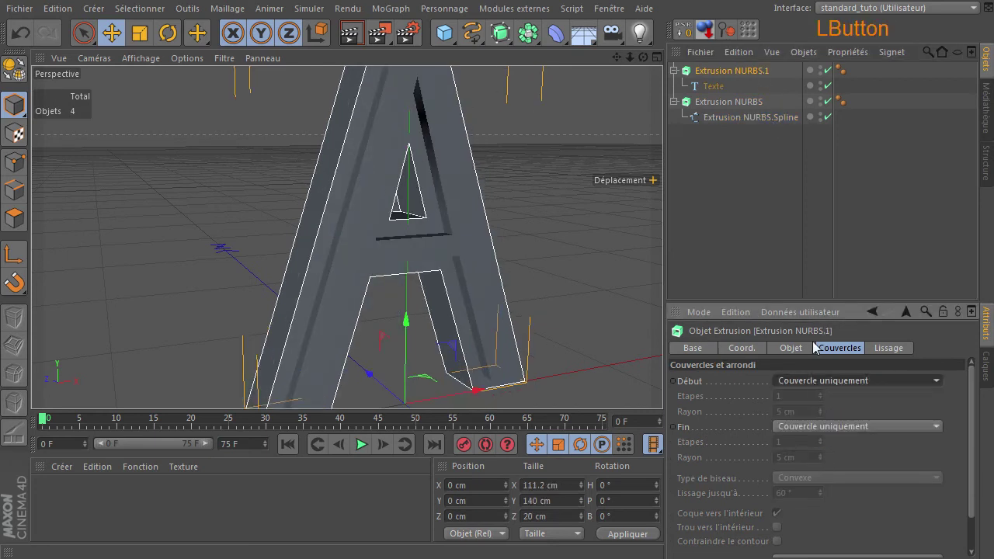
Step: Create two new materials and apply Mat.1 to the outer letter's extrusion and Mat to the inner one
scroll(564, 190, "down", 2)
double_click(144, 533)
double_click(251, 522)
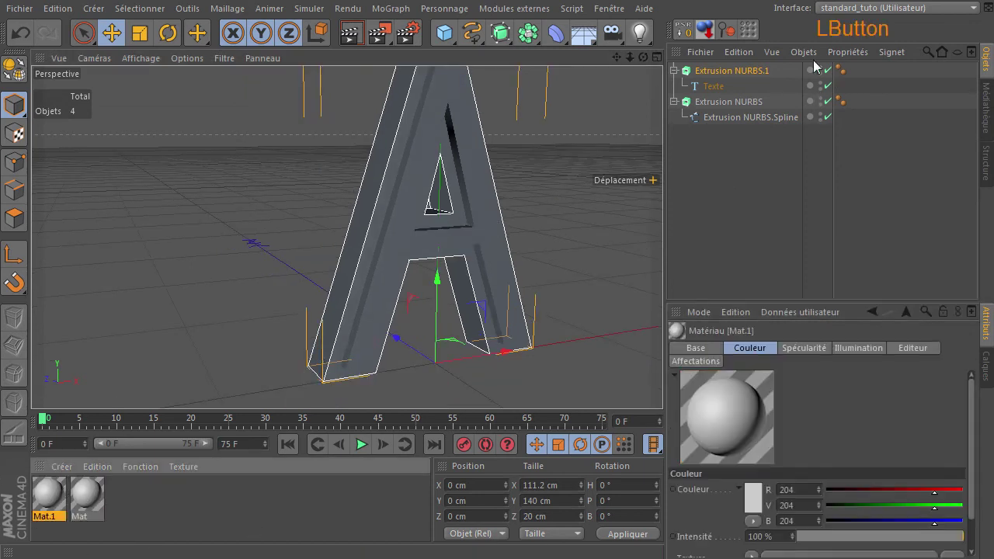
left_click_drag(759, 71, 760, 71)
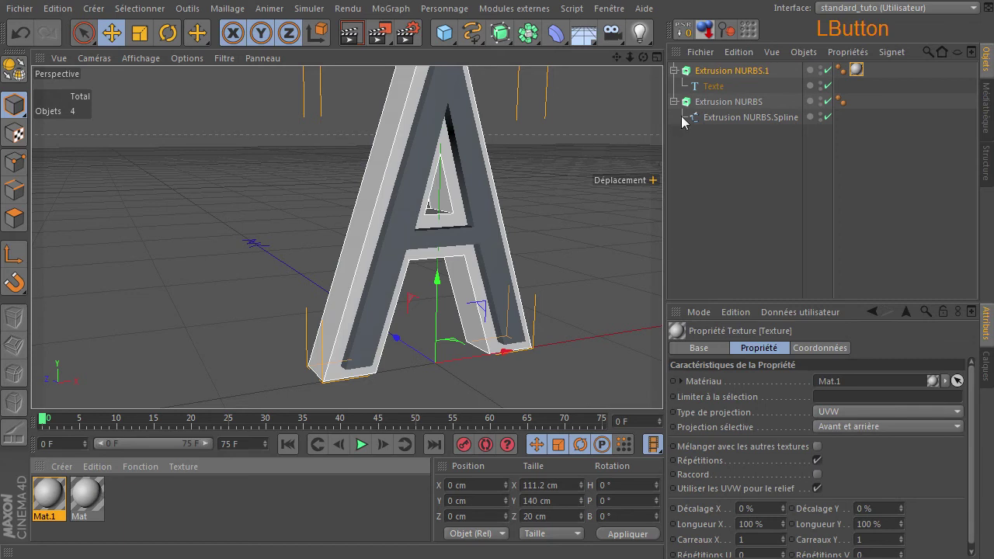
left_click_drag(710, 111, 711, 109)
Step: Select both materials and disable their Spécularité channel
left_click_drag(87, 494, 91, 497)
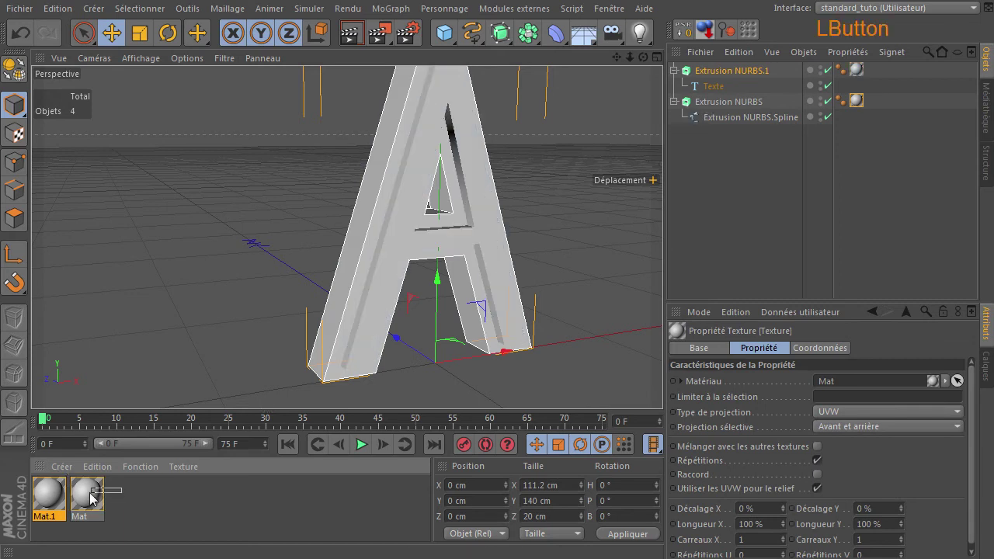
left_click_drag(44, 525, 43, 524)
left_click(696, 348)
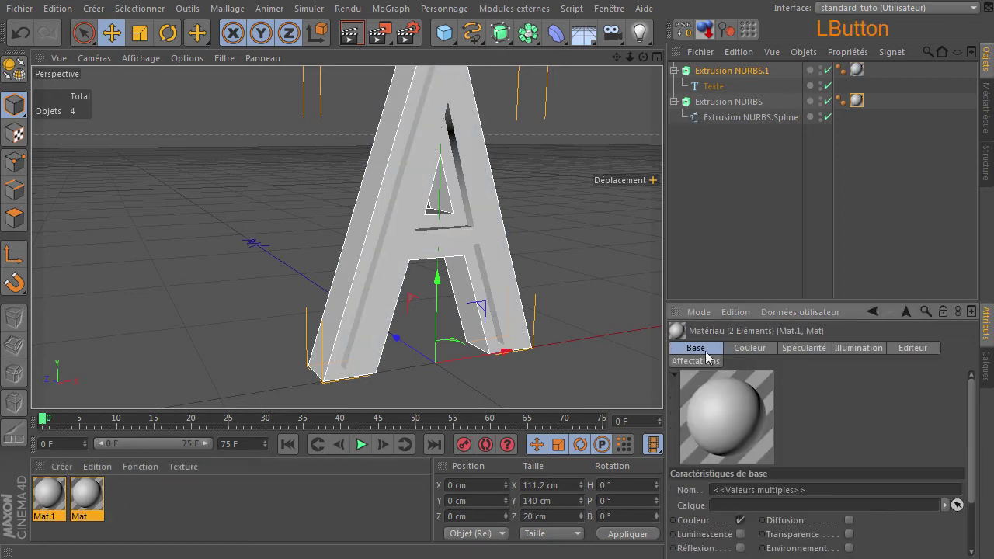
scroll(770, 512, "down", 2)
left_click(740, 522)
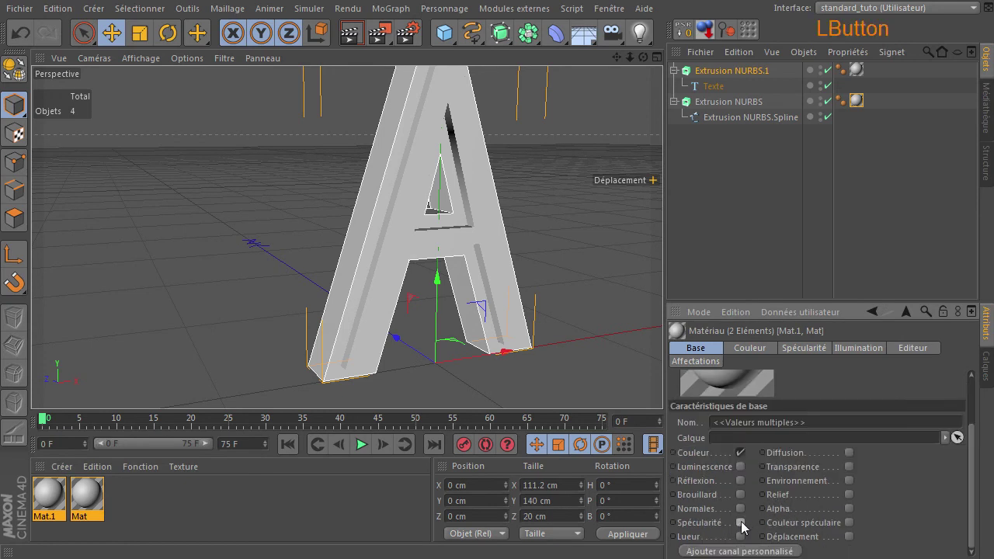
Step: Set the colour of material Mat.1 to a cyan blue of R 11, V 175, B 221
left_click(41, 491)
double_click(42, 493)
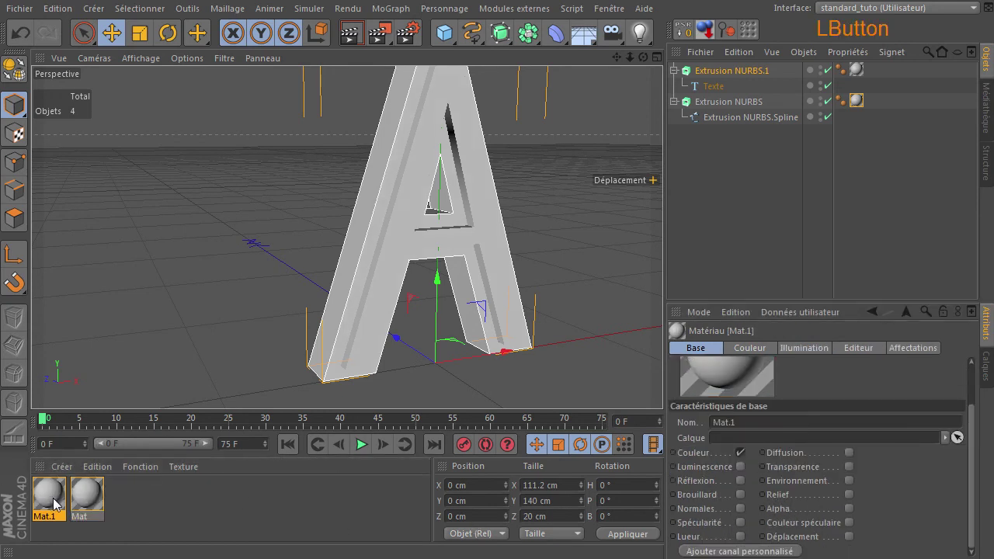
left_click(419, 168)
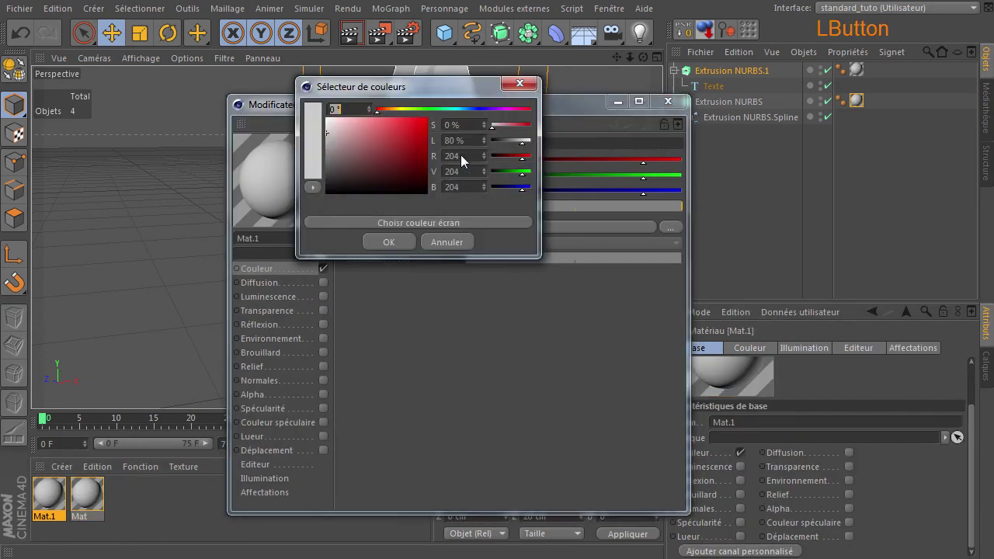
left_click(454, 109)
left_click_drag(420, 121, 423, 141)
left_click(463, 109)
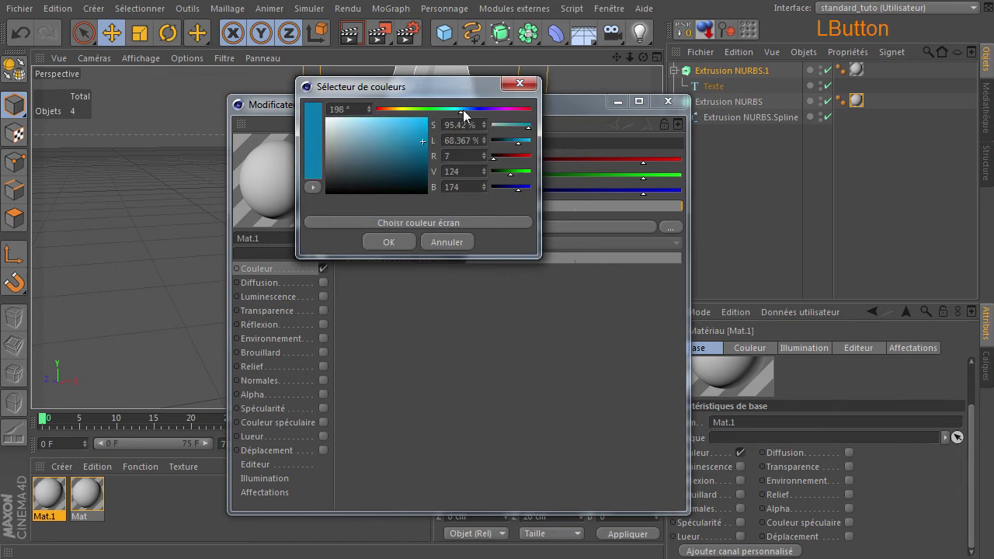
left_click(459, 109)
left_click_drag(411, 193, 422, 126)
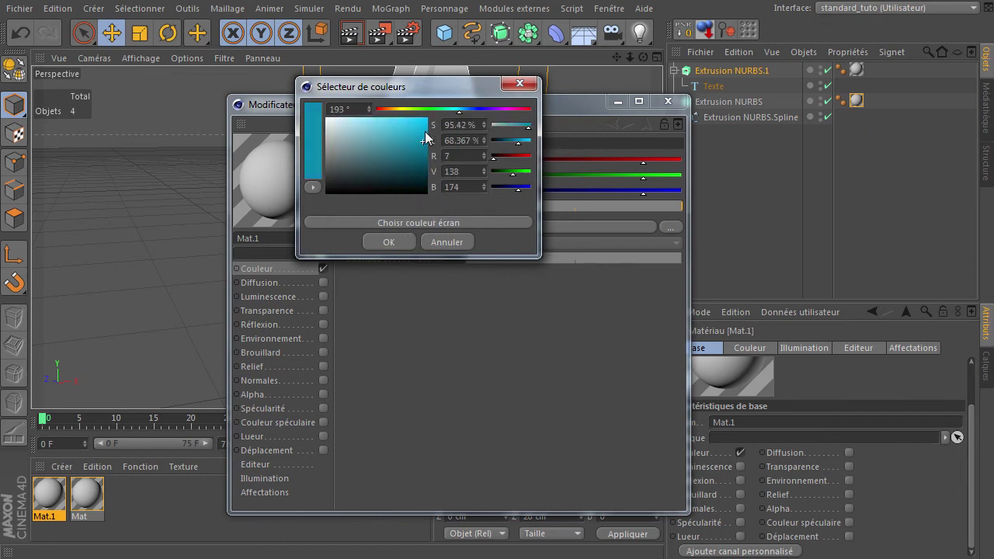
left_click(388, 243)
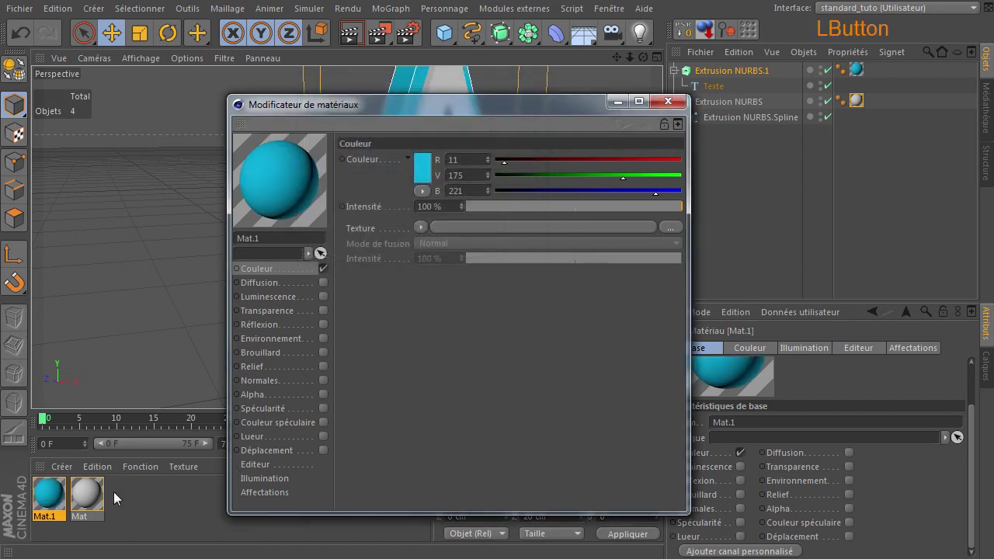
Step: Set the colour of material Mat to orange, R 255, V 97, B 0, and close the material editor
left_click(87, 496)
left_click(423, 167)
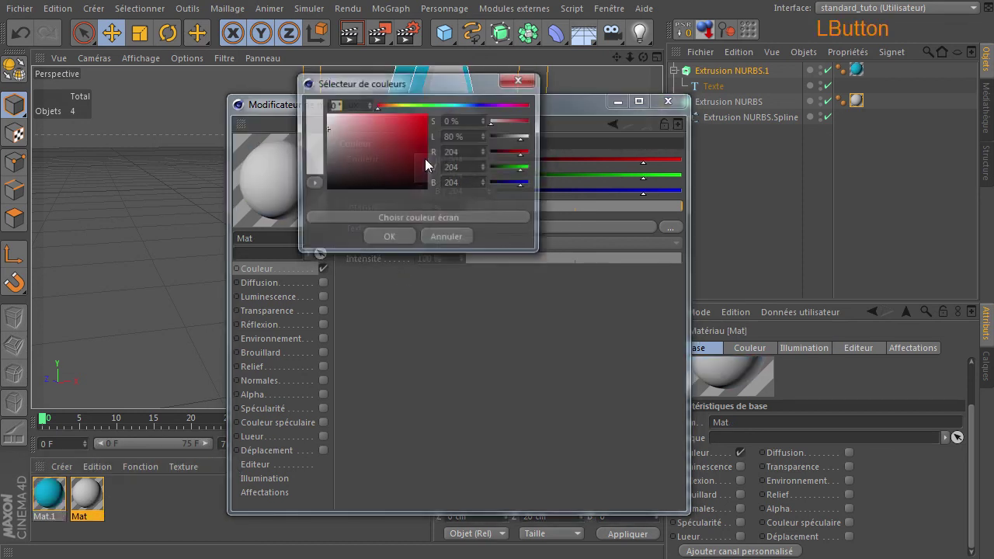
left_click(386, 104)
left_click(405, 126)
left_click(427, 114)
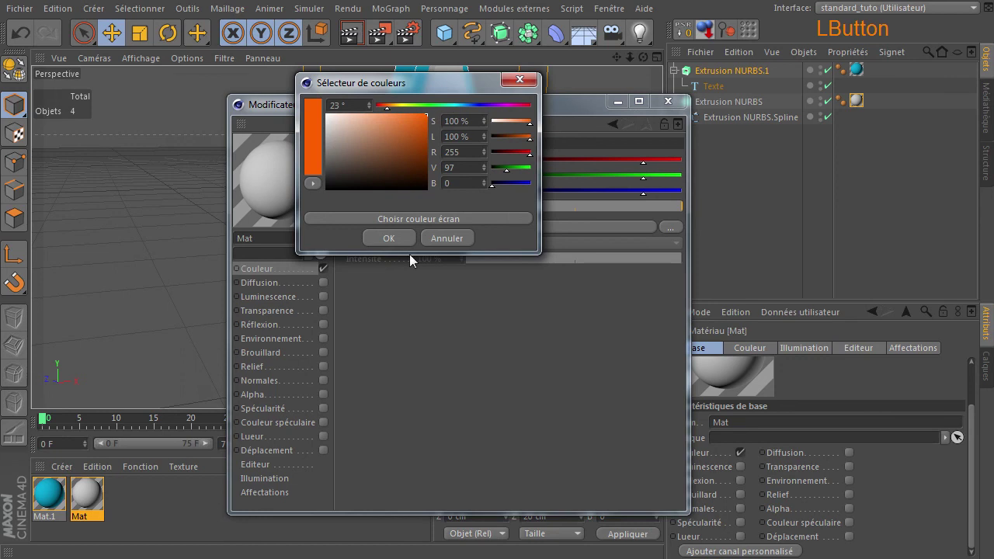
left_click(389, 238)
left_click(668, 101)
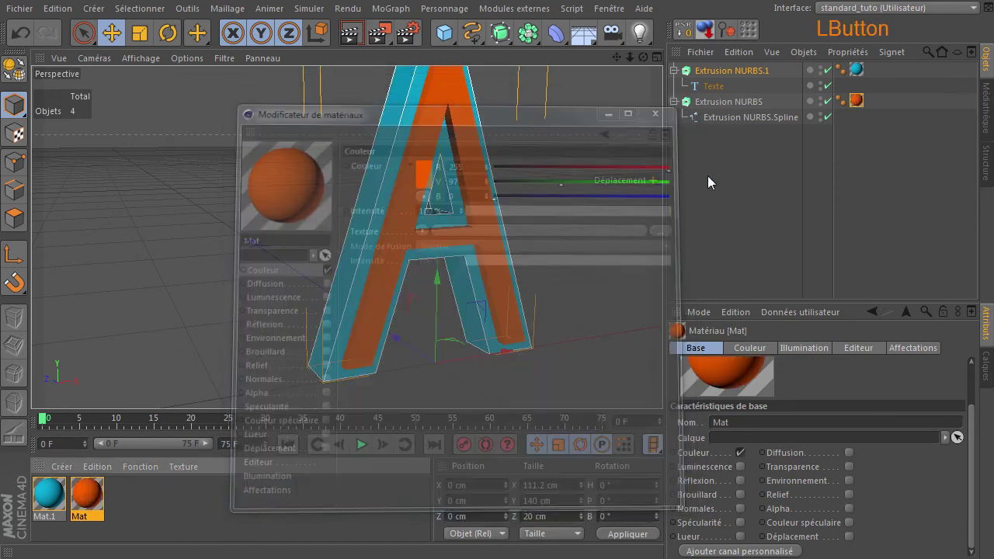
Step: Render the perspective view of the two-colour letter from its other side
left_click_drag(631, 60, 606, 59)
left_click(351, 33)
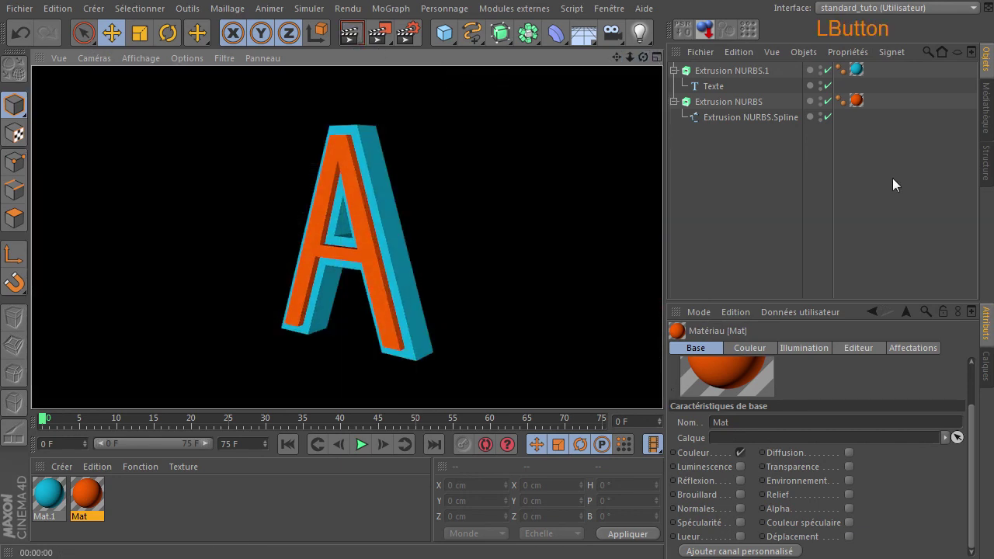